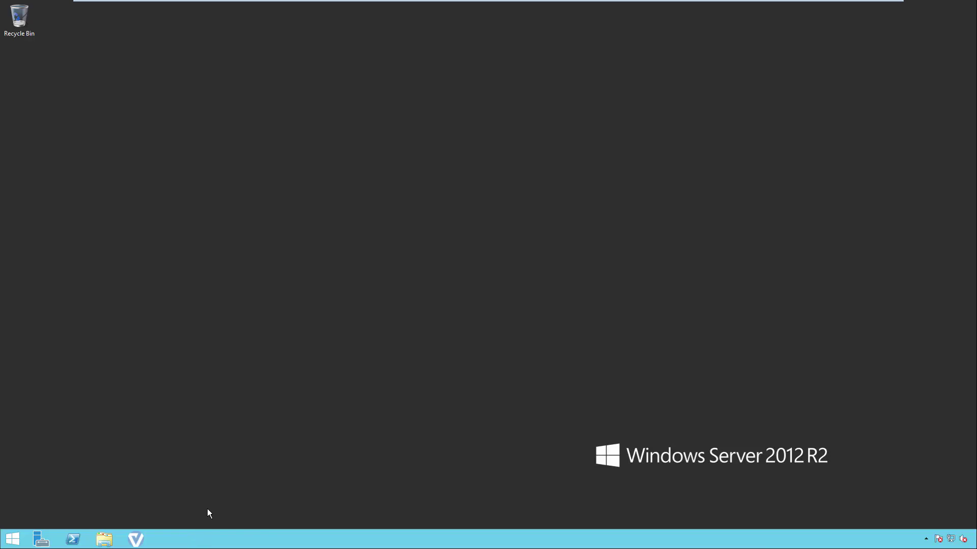
Launch the Veriato Management Console and log in with the account password.
{"action": "left_click", "coordinate": [136, 539]}
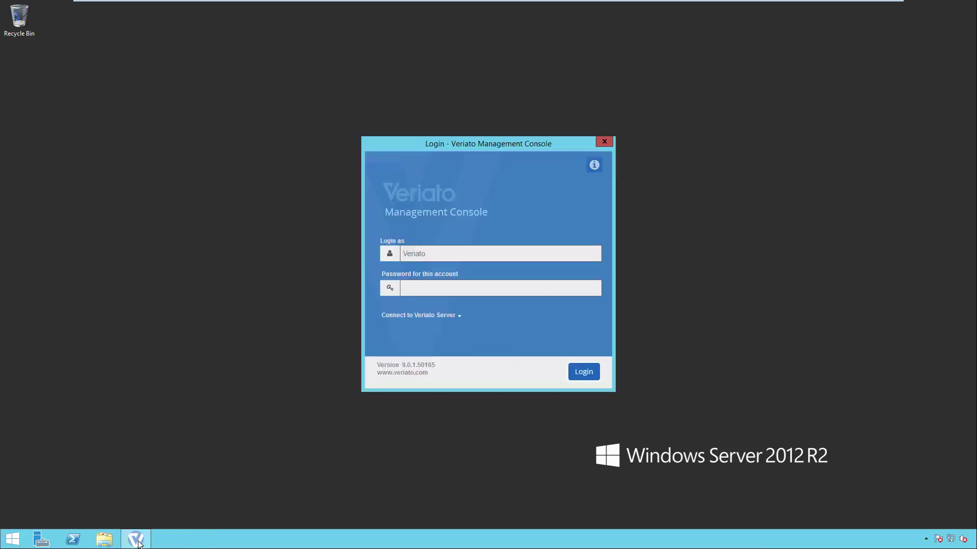
{"action": "type", "text": "**********"}
{"action": "key", "text": "Return"}
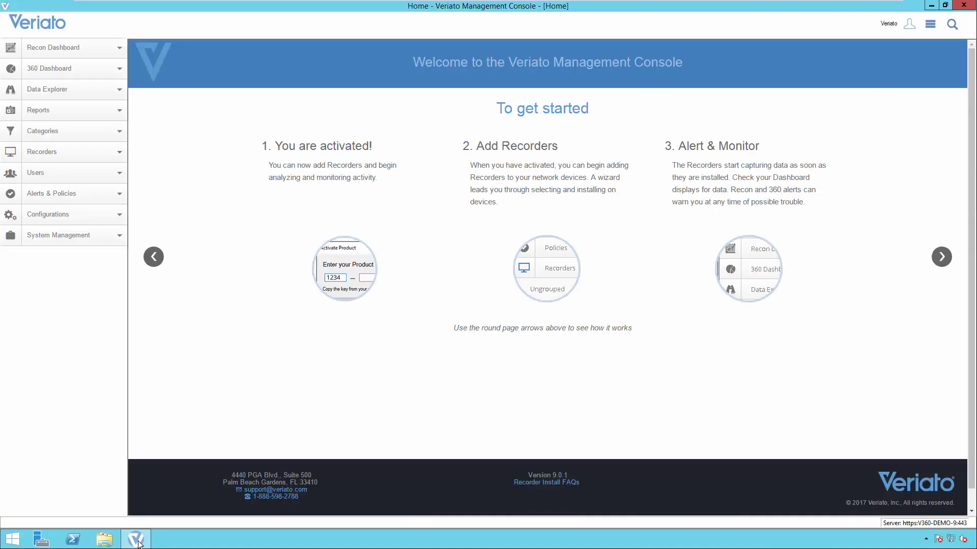
Open the Initial Windows Policy from the recording policies for modification.
{"action": "left_click", "coordinate": [74, 194]}
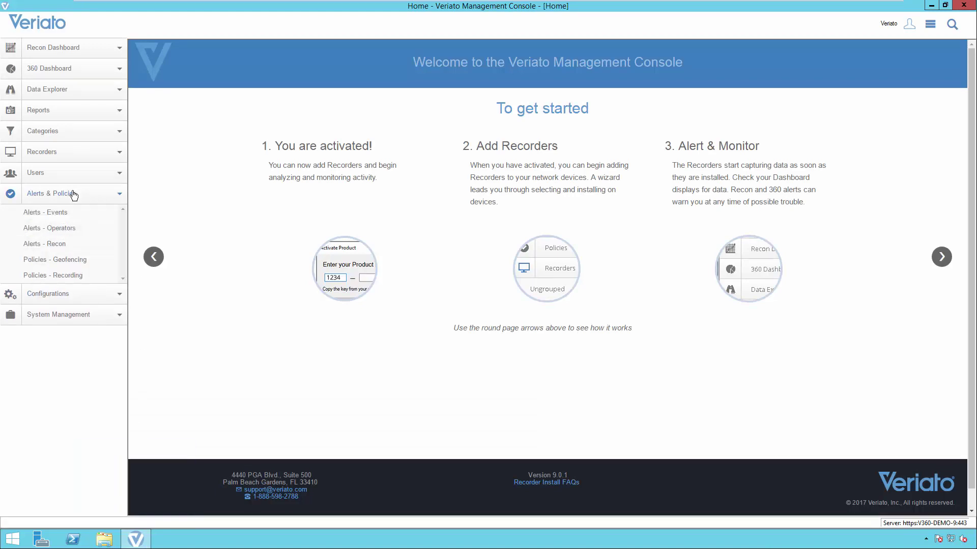
{"action": "left_click", "coordinate": [66, 277]}
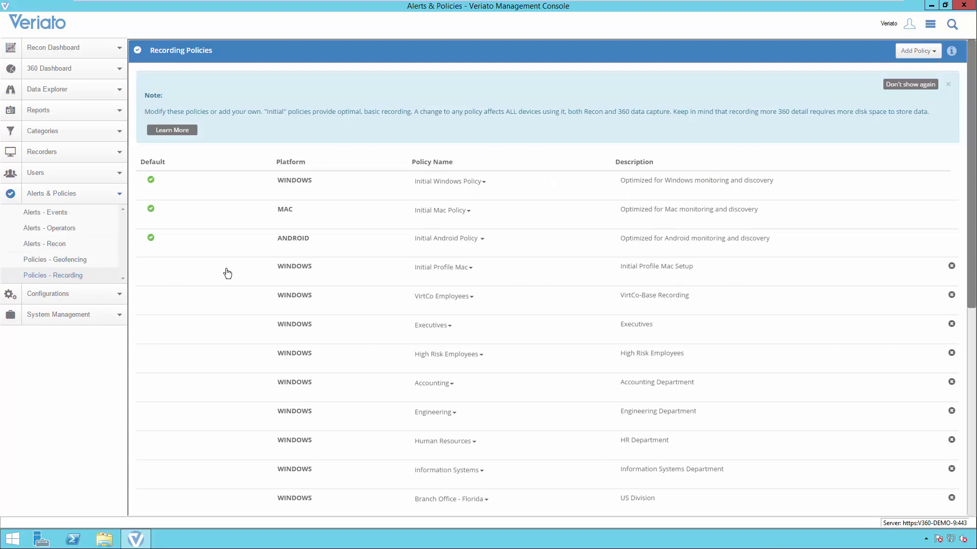
{"action": "left_click", "coordinate": [474, 184]}
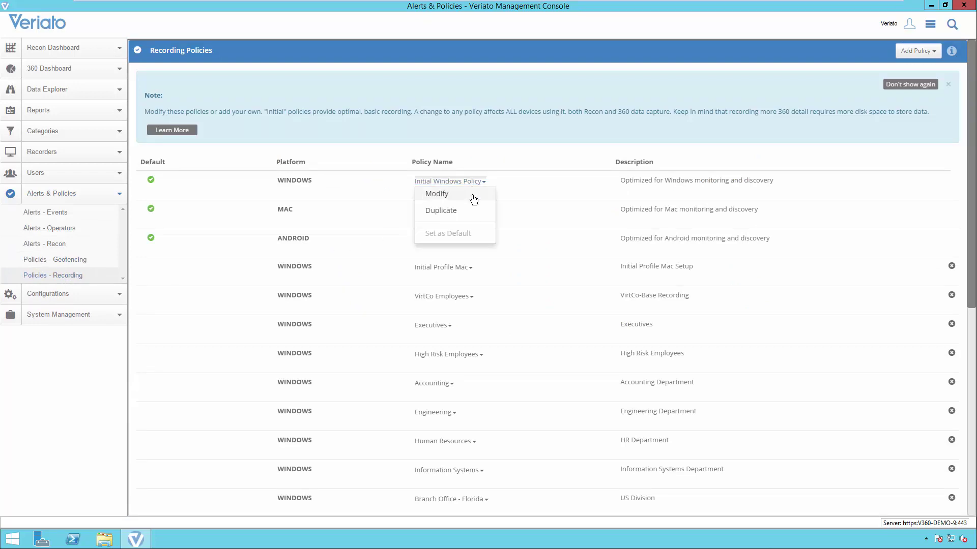
{"action": "left_click", "coordinate": [471, 198]}
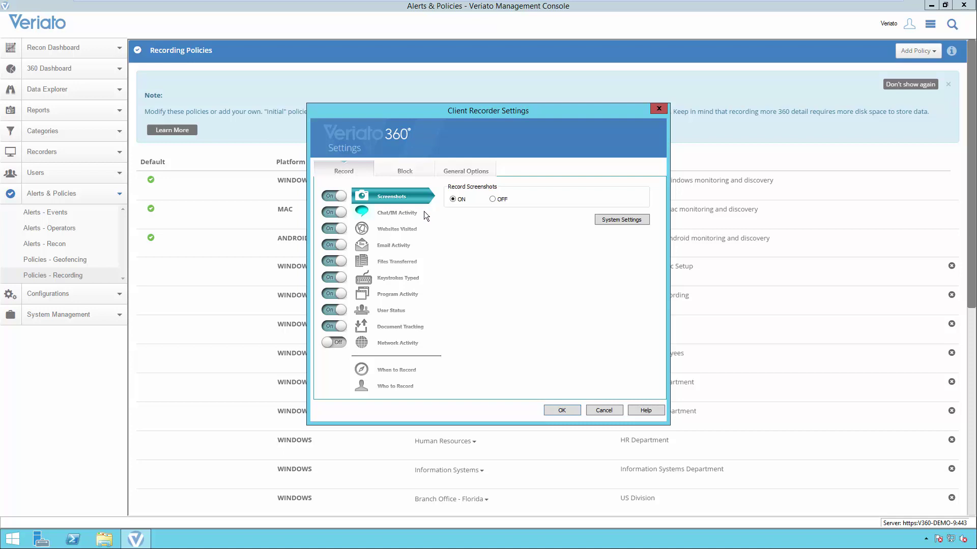
Examine the policy's recording settings from Chat/IM Activity through Network Activity, then accept and close the settings.
{"action": "left_click", "coordinate": [427, 218]}
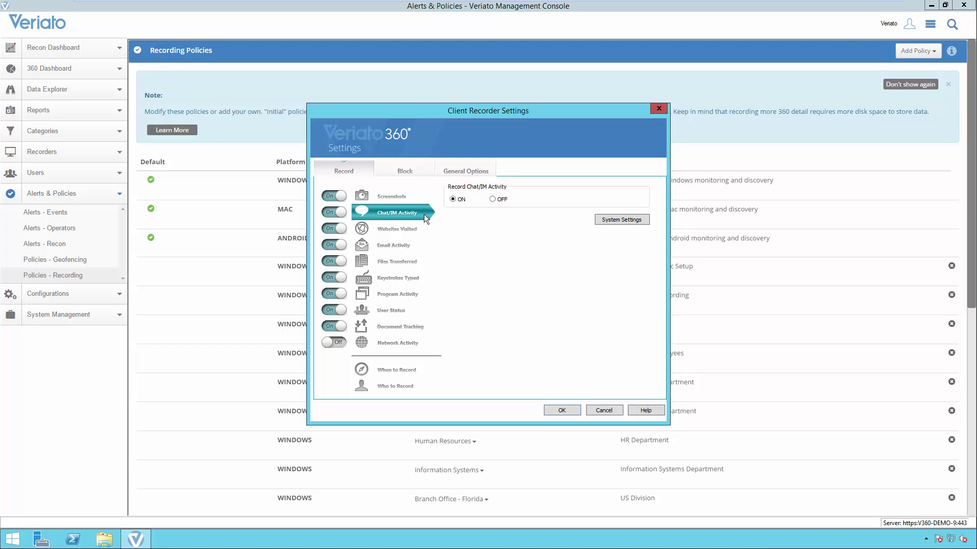
{"action": "left_click", "coordinate": [423, 231]}
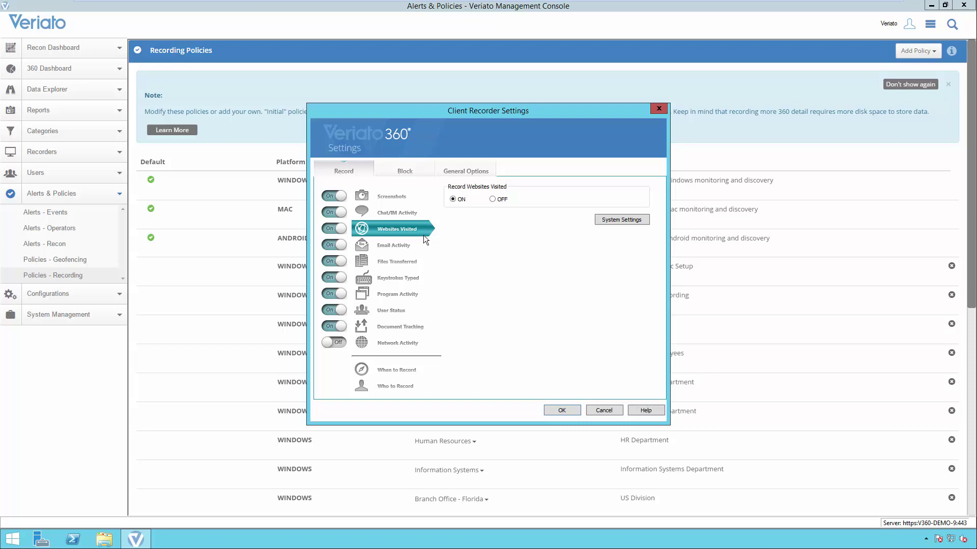
{"action": "left_click", "coordinate": [423, 245]}
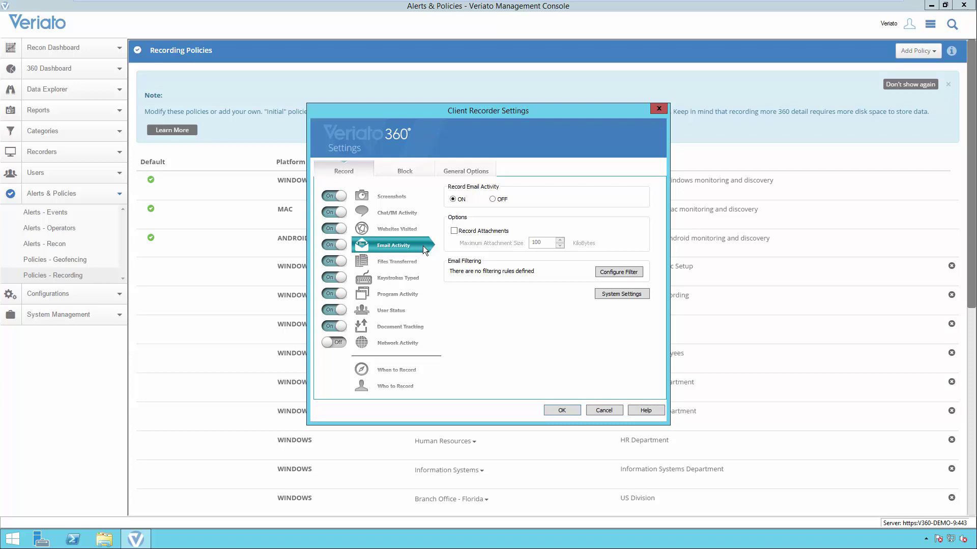
{"action": "left_click", "coordinate": [429, 329]}
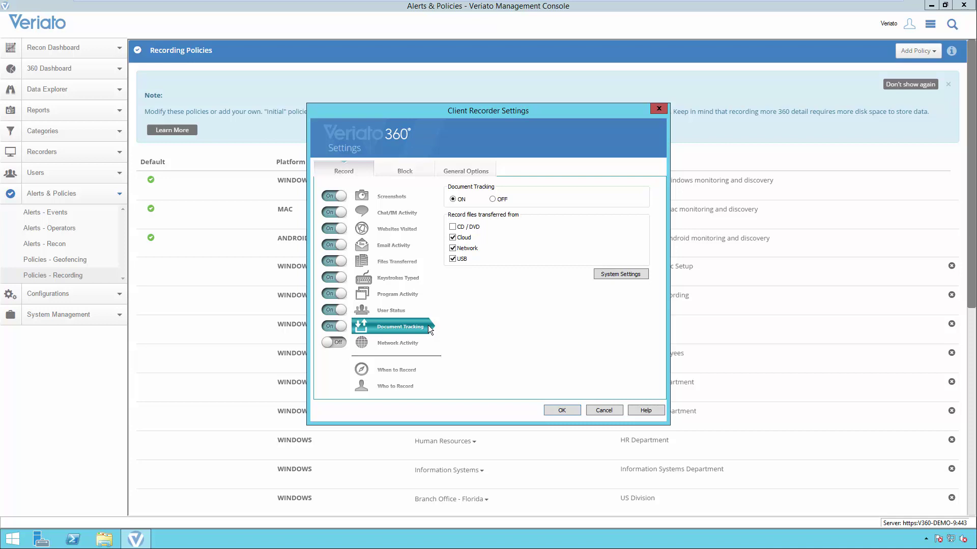
{"action": "left_click", "coordinate": [424, 263]}
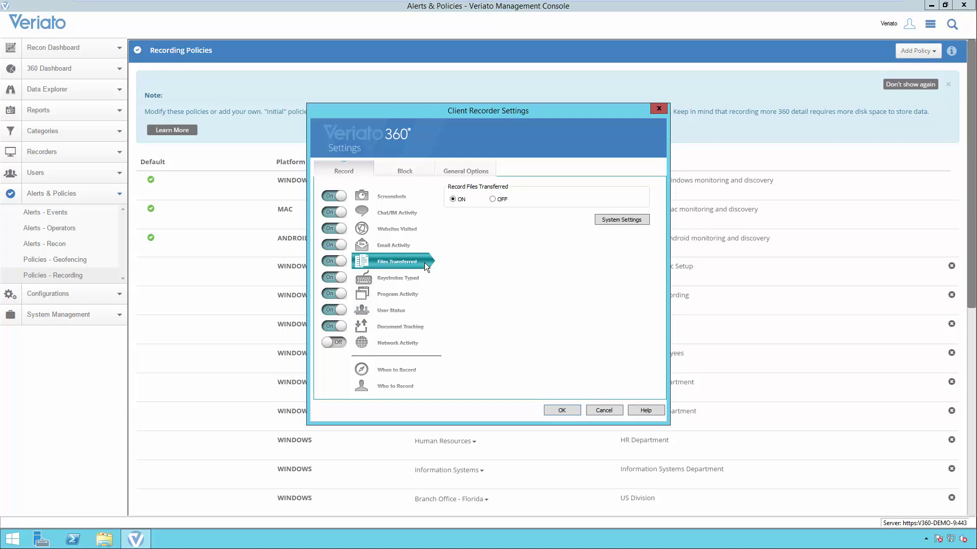
{"action": "left_click", "coordinate": [425, 286]}
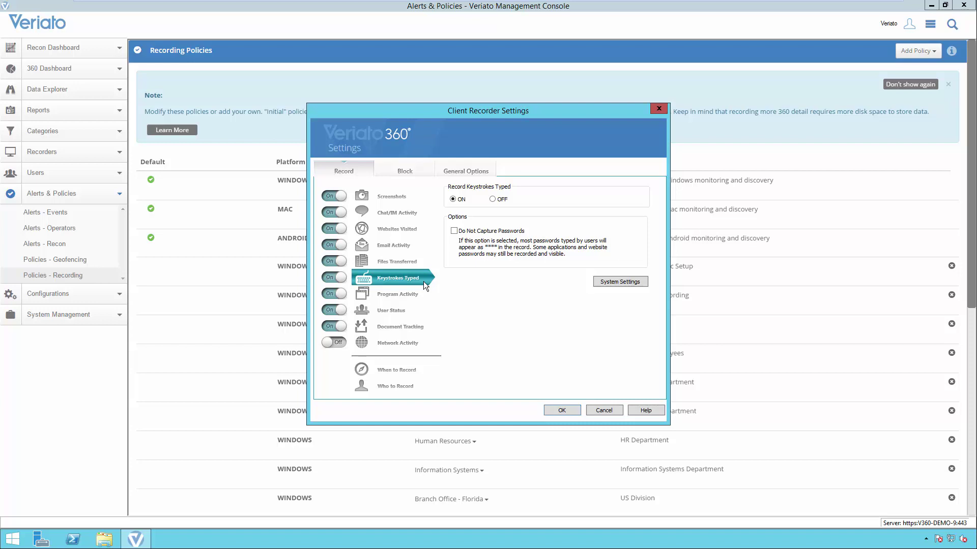
{"action": "left_click", "coordinate": [423, 293]}
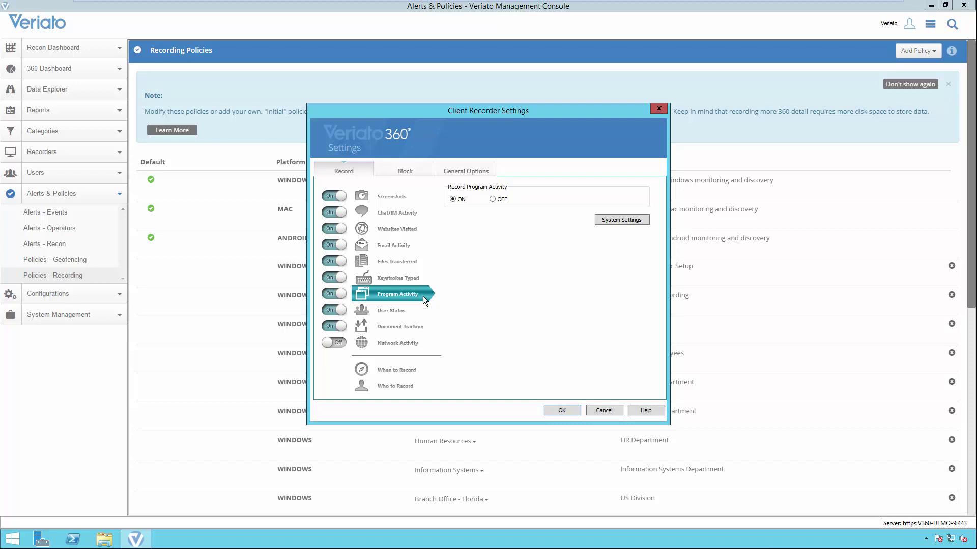
{"action": "left_click", "coordinate": [418, 310]}
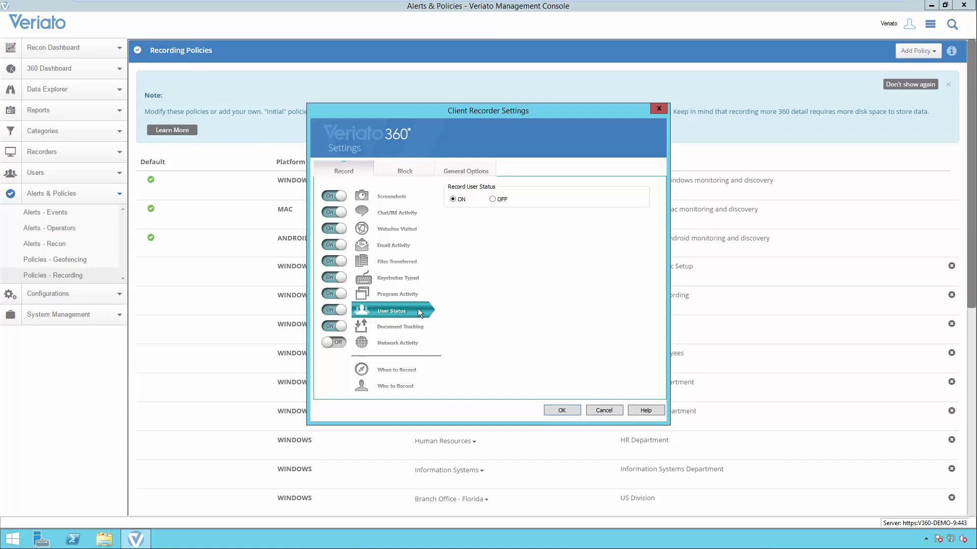
{"action": "left_click", "coordinate": [425, 349]}
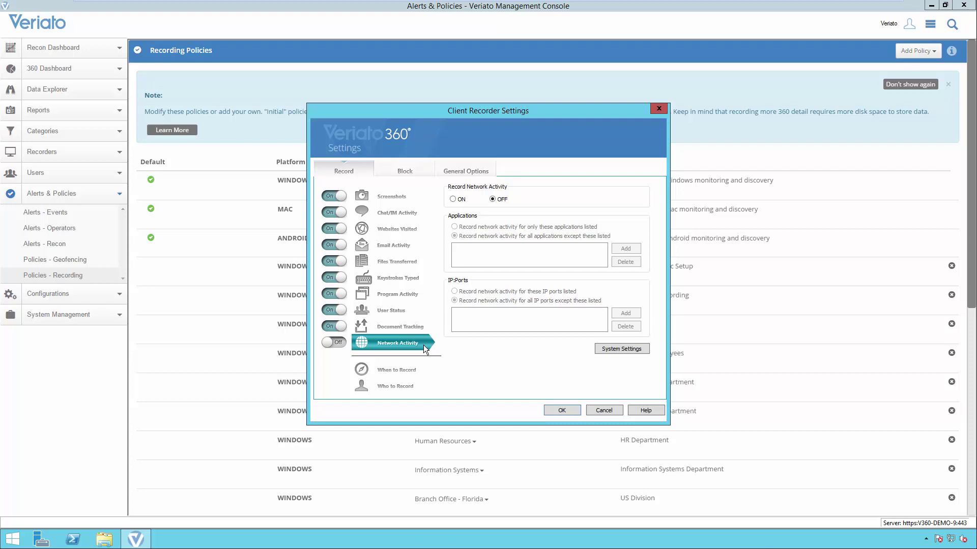
{"action": "left_click", "coordinate": [560, 413]}
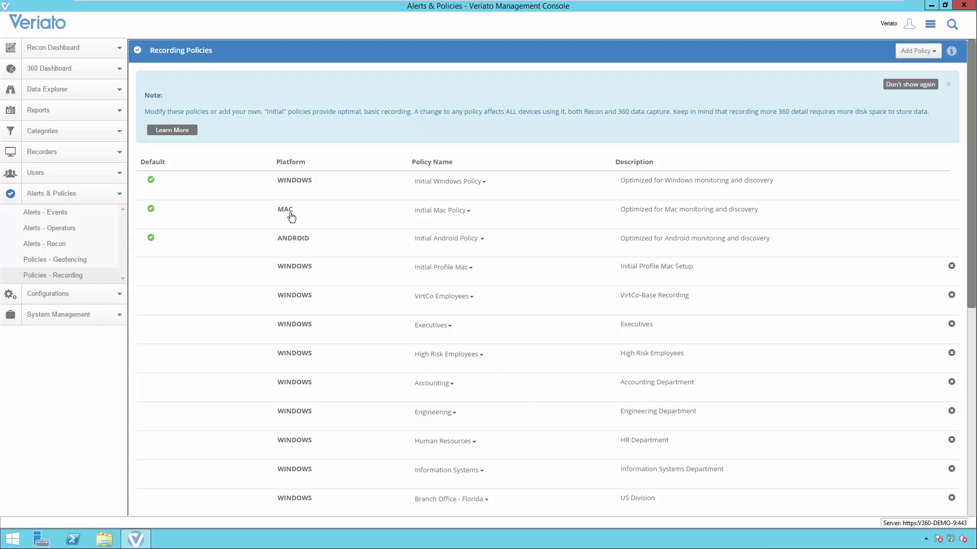
View the Behavioral Groups chart in the Recon Dashboard.
{"action": "left_click", "coordinate": [80, 50]}
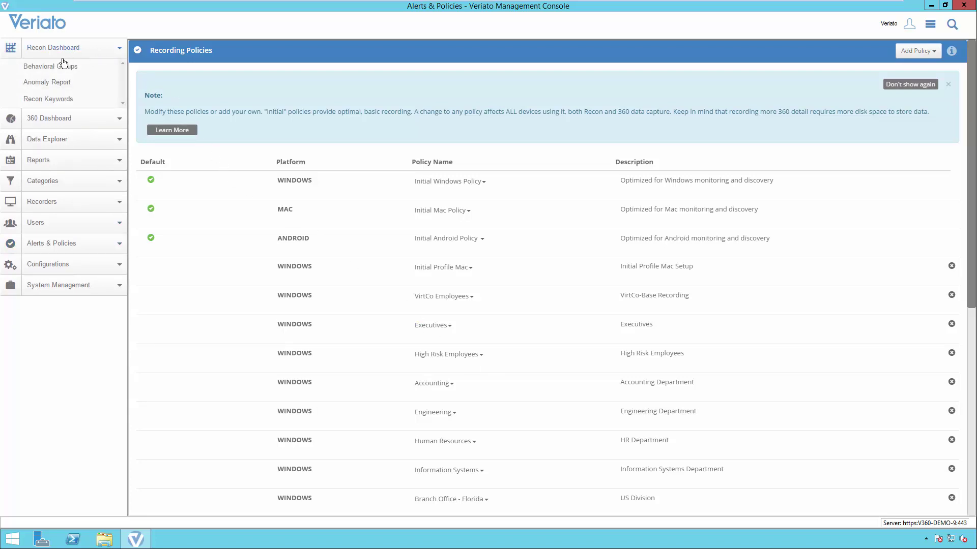
{"action": "left_click", "coordinate": [49, 67]}
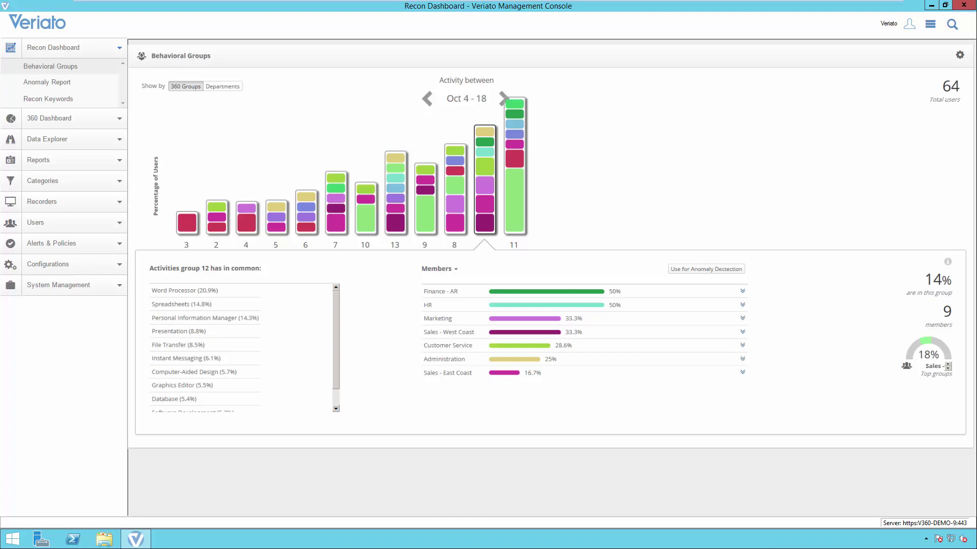
Add a new Recon alert named "Example Keyword Alert 1" that triggers on keywords.
{"action": "left_click", "coordinate": [54, 246]}
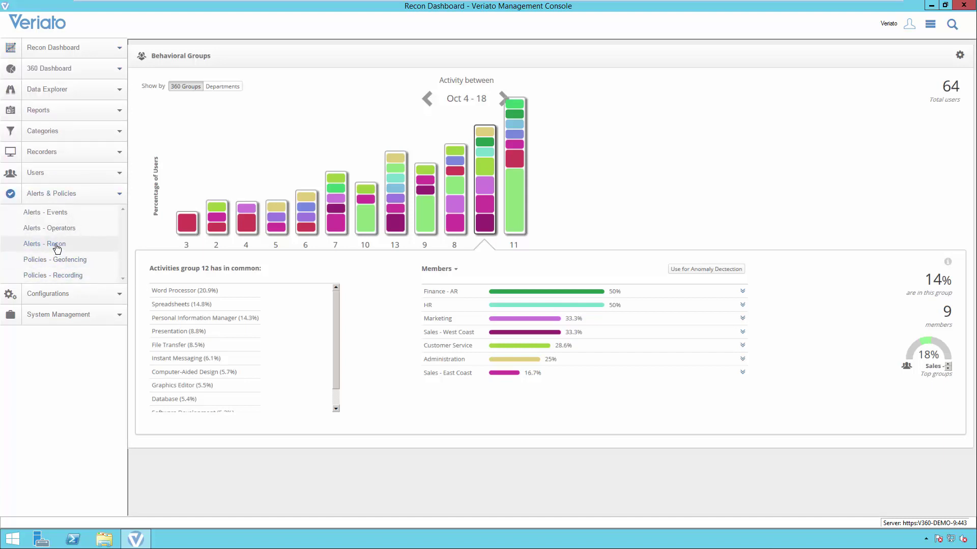
{"action": "left_click", "coordinate": [57, 246]}
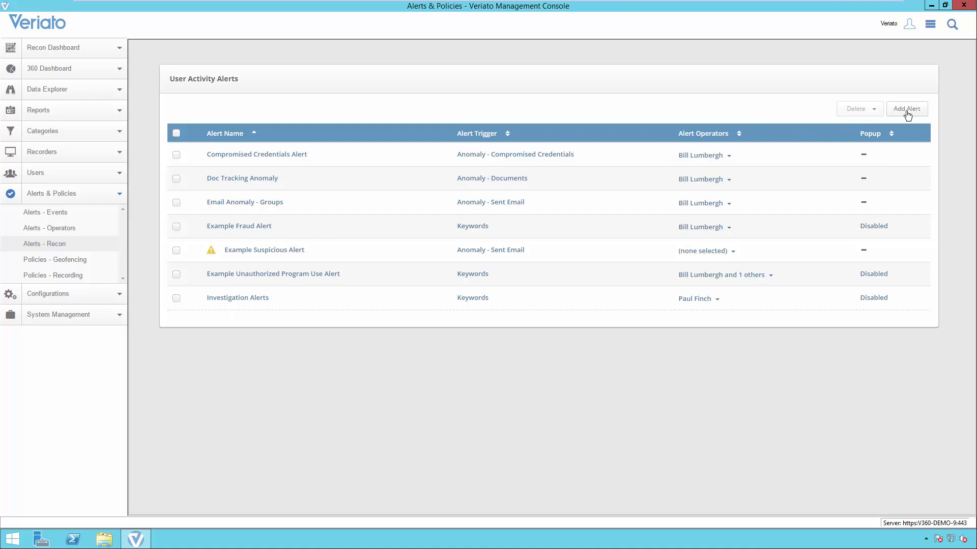
{"action": "left_click", "coordinate": [907, 111]}
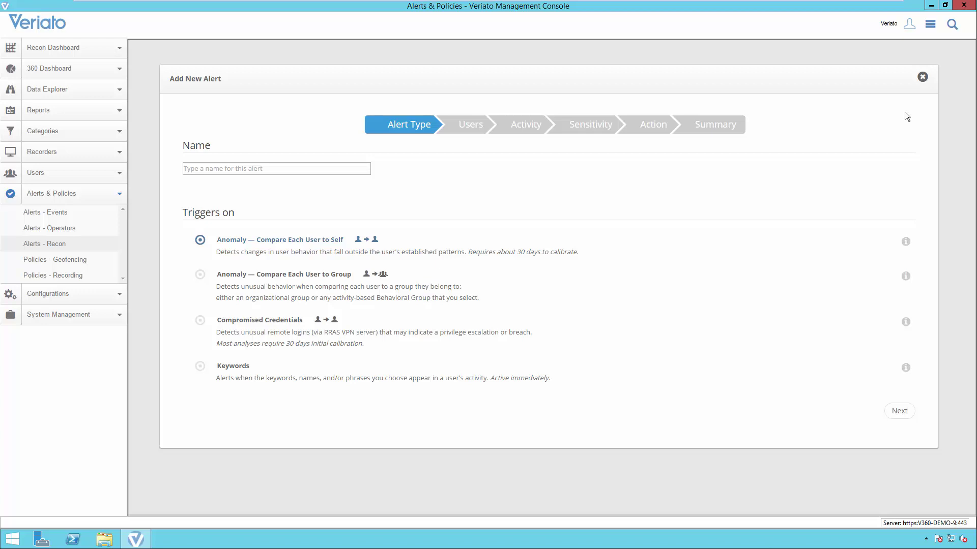
{"action": "left_click", "coordinate": [346, 168]}
{"action": "type", "text": "Example"}
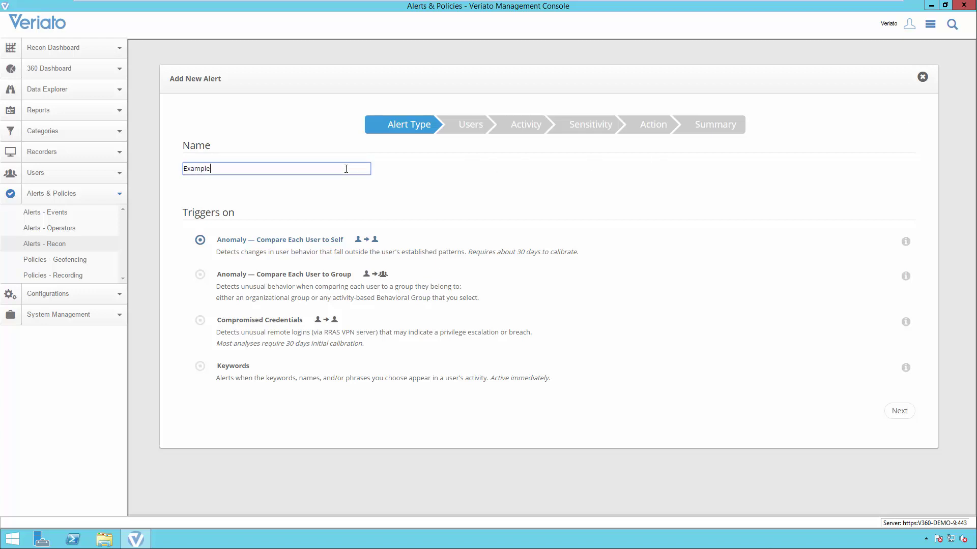
{"action": "type", "text": " Keyword Alert 1"}
{"action": "left_click", "coordinate": [200, 366]}
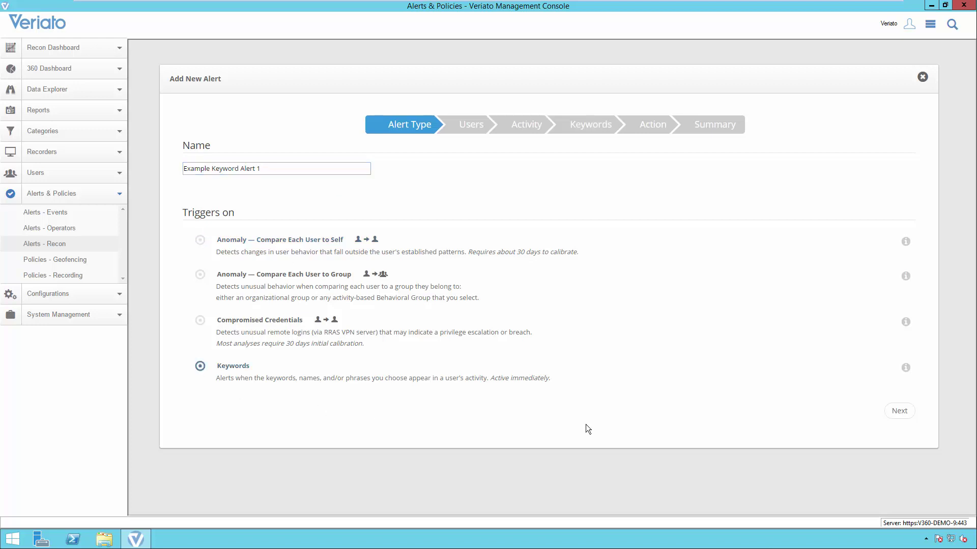
{"action": "left_click", "coordinate": [899, 412]}
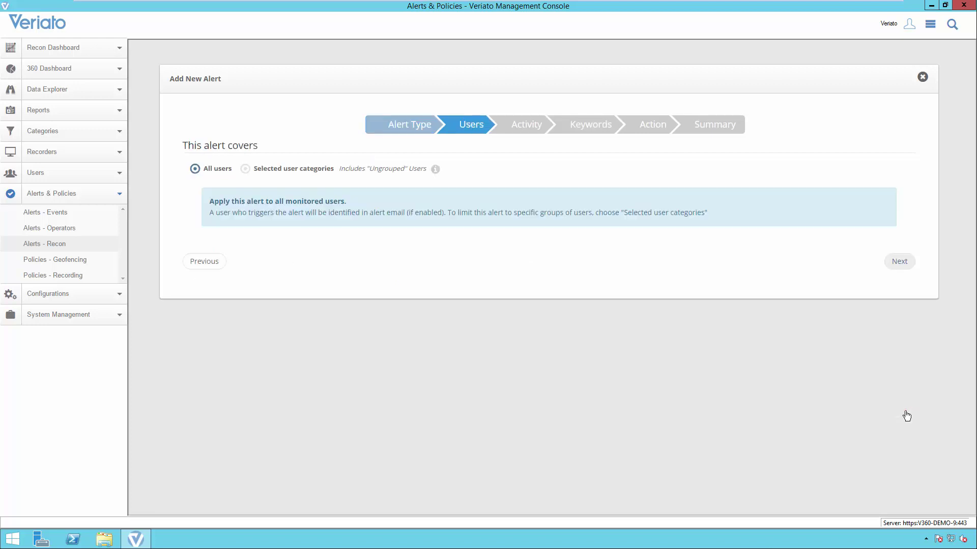
{"action": "left_click", "coordinate": [245, 169]}
{"action": "left_click", "coordinate": [199, 258]}
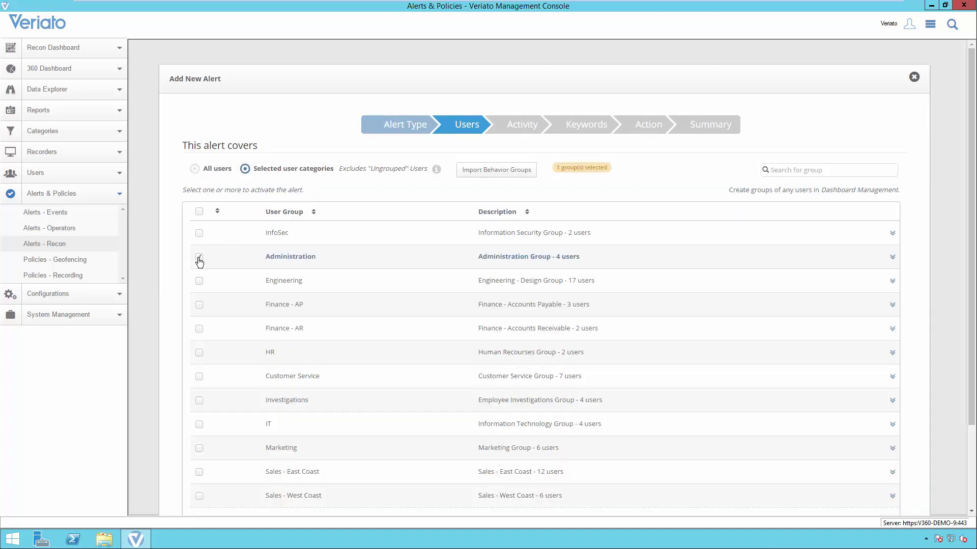
{"action": "left_click", "coordinate": [199, 305]}
{"action": "left_click", "coordinate": [199, 330]}
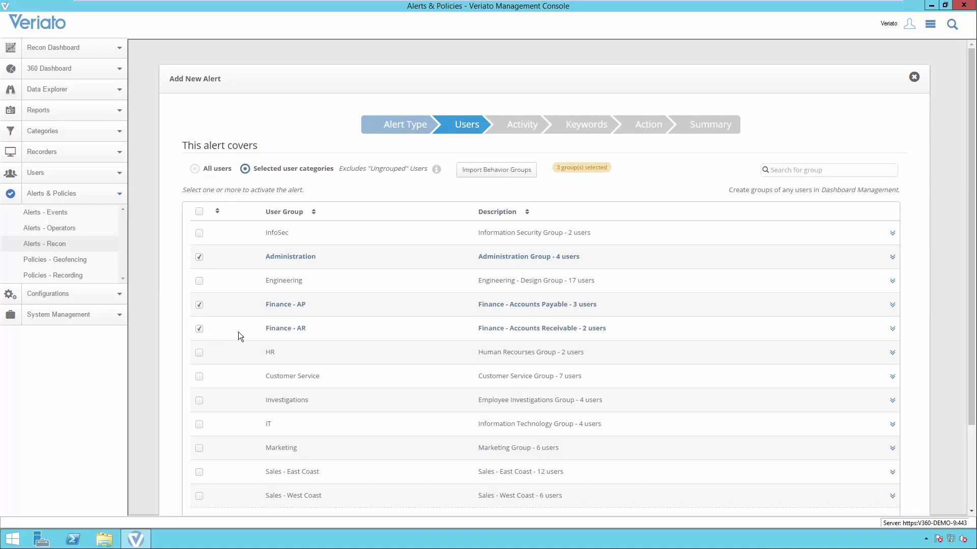
{"action": "left_click", "coordinate": [195, 169]}
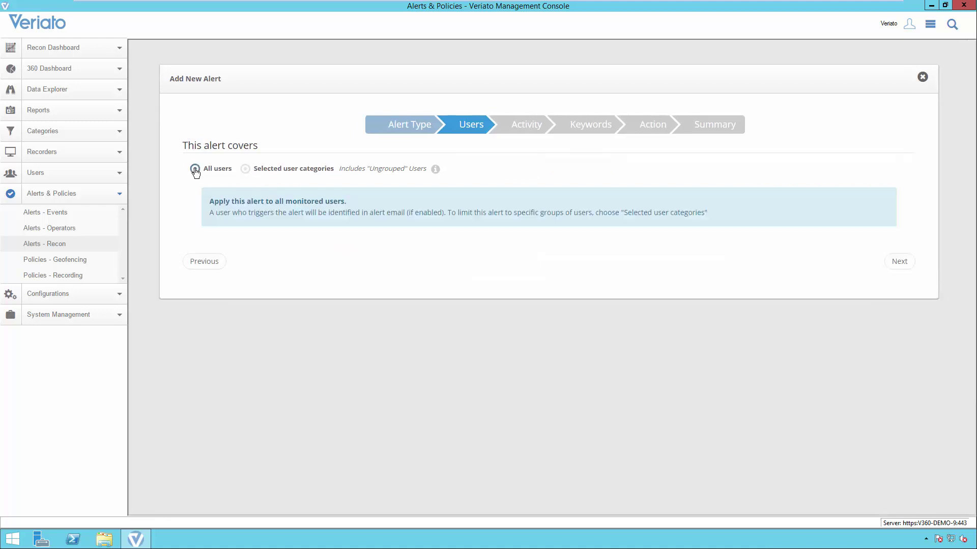
Keep the alert covering all users and exclude Applications, Documents and Web URL from keyword detection.
{"action": "left_click", "coordinate": [899, 262]}
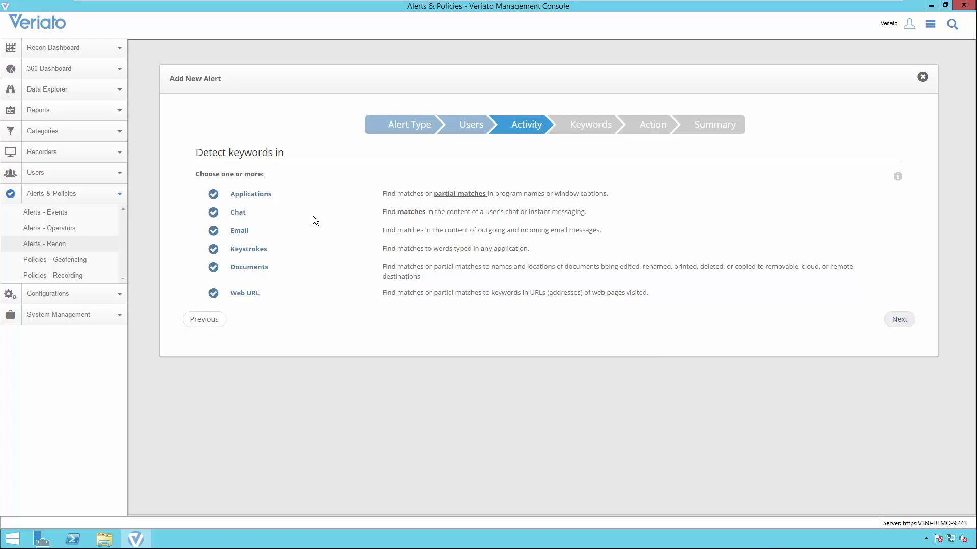
{"action": "left_click", "coordinate": [217, 194]}
{"action": "left_click", "coordinate": [214, 270]}
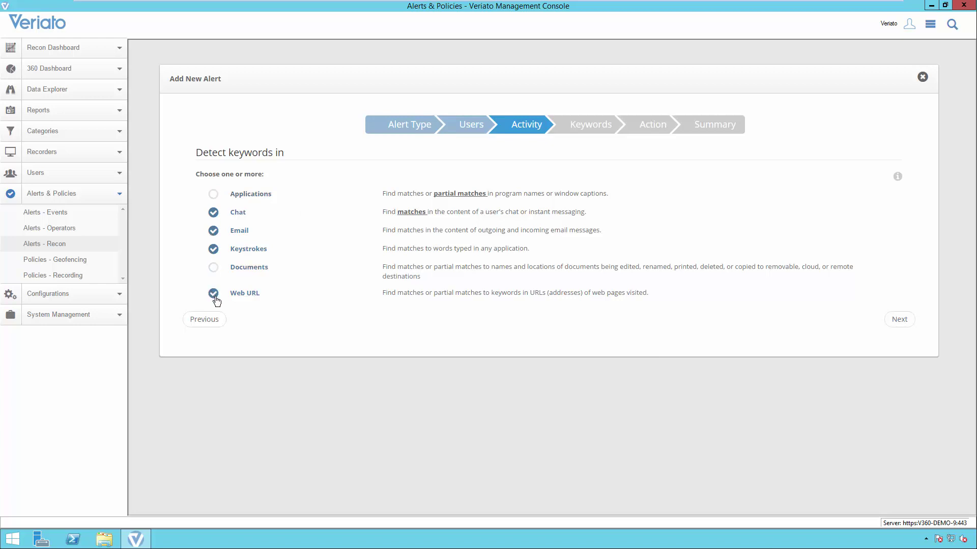
{"action": "left_click", "coordinate": [214, 295]}
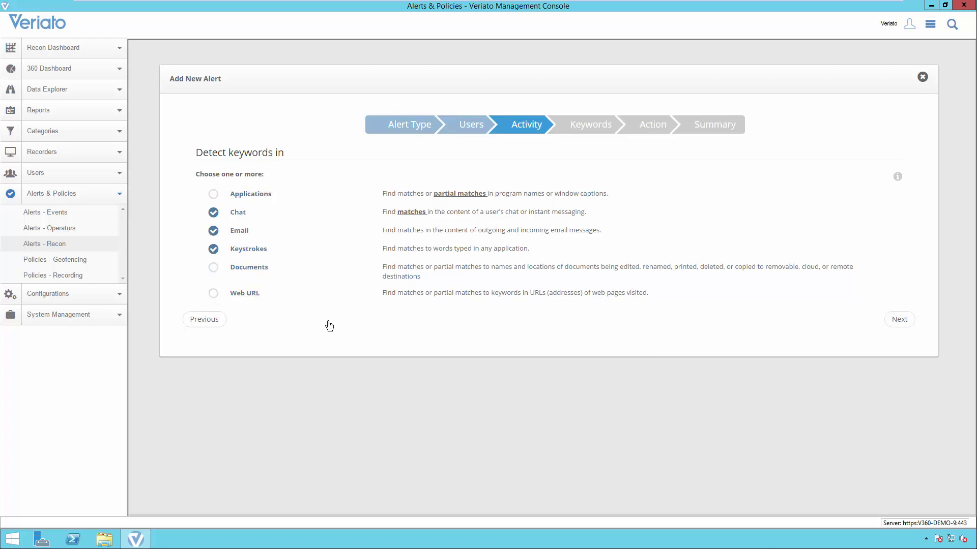
{"action": "left_click", "coordinate": [900, 324]}
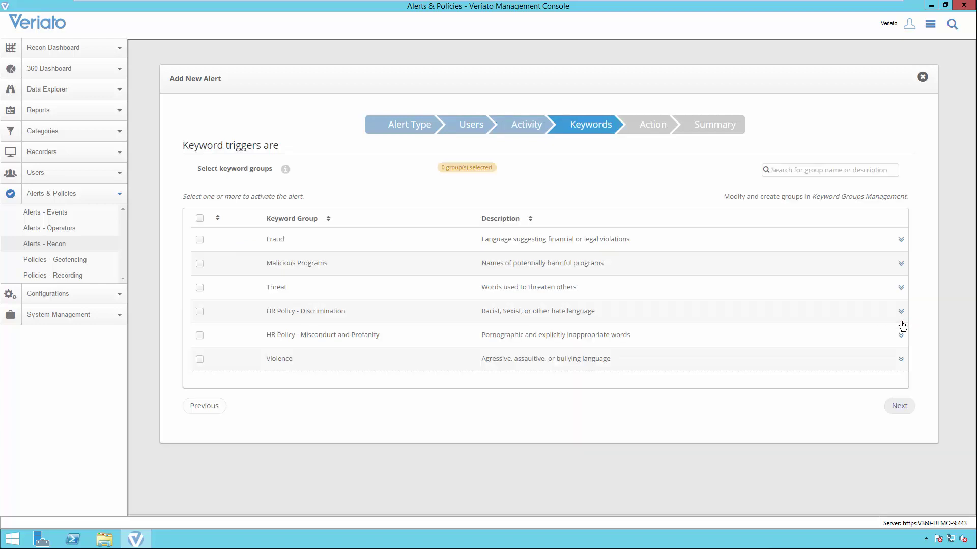
Set the alert's keyword triggers to Fraud, Threat, HR Policy - Discrimination, and HR Policy - Misconduct and Profanity.
{"action": "left_click", "coordinate": [199, 243]}
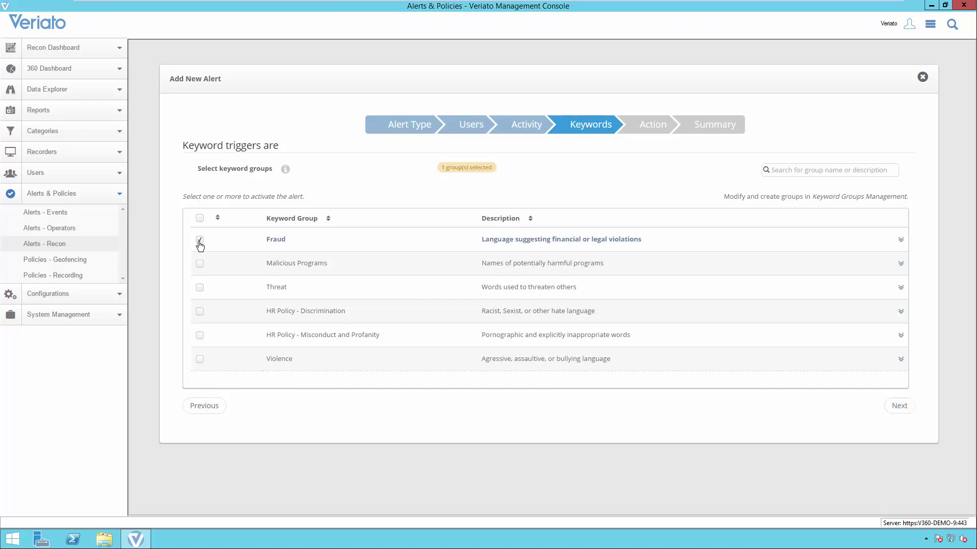
{"action": "left_click", "coordinate": [200, 290]}
{"action": "left_click", "coordinate": [201, 315]}
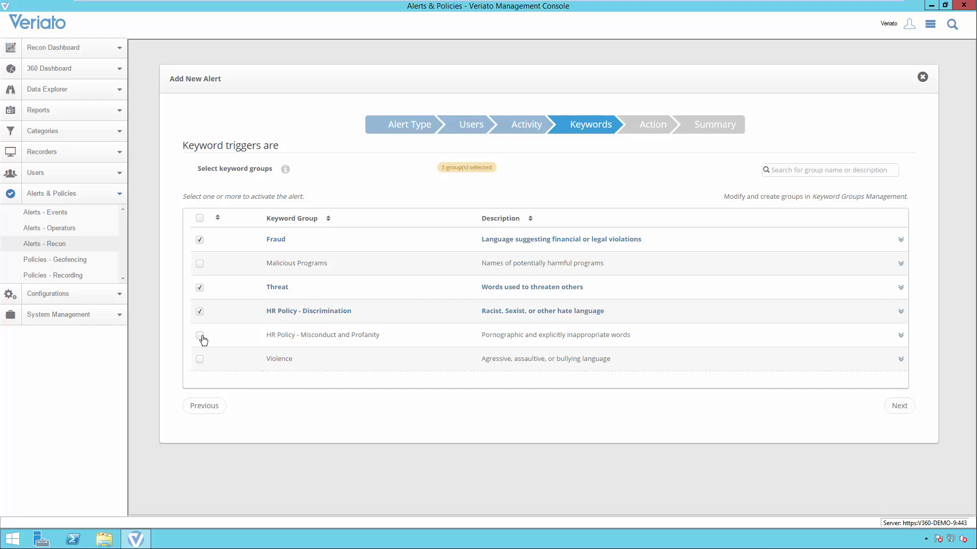
{"action": "left_click", "coordinate": [201, 337]}
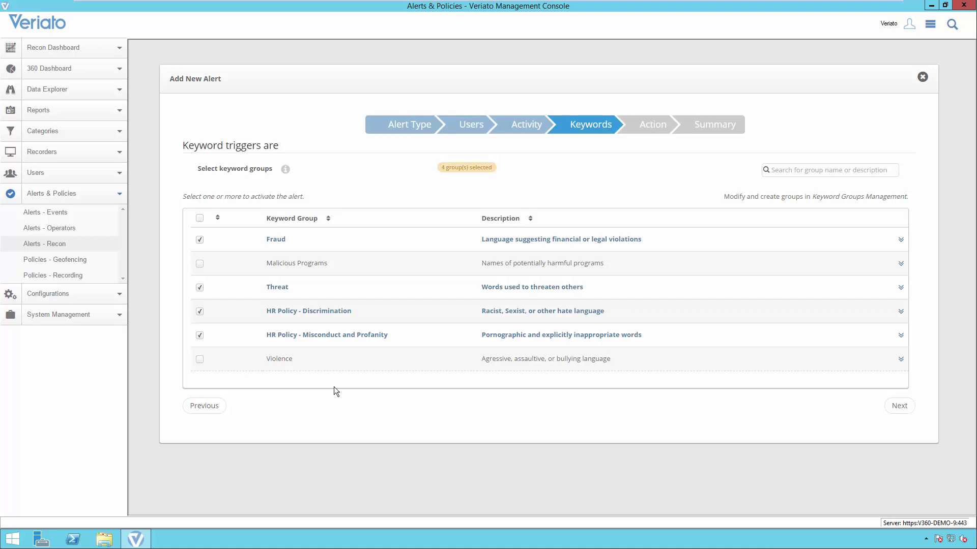
{"action": "left_click", "coordinate": [899, 406]}
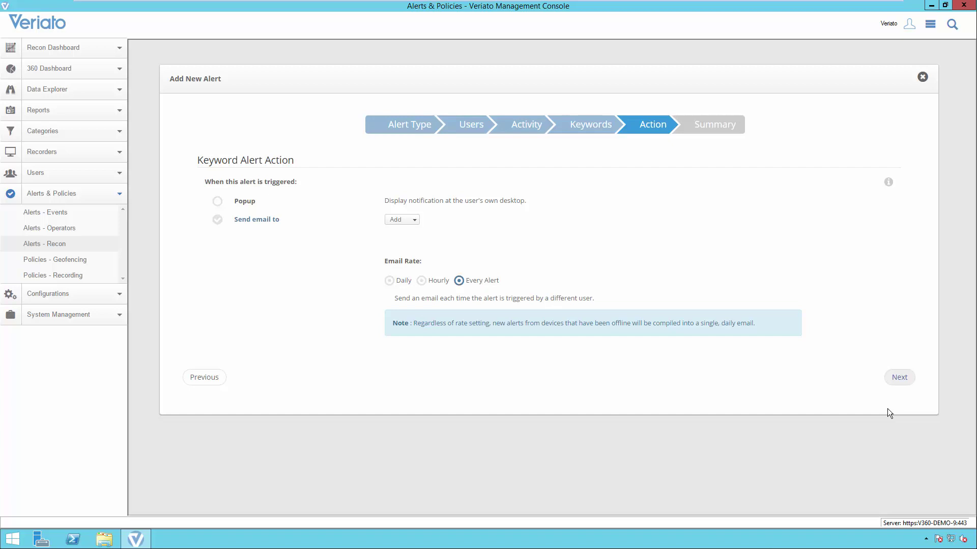
Have the keyword alert email the General Counsel operator at an hourly rate, and finish creating the alert.
{"action": "left_click", "coordinate": [414, 221]}
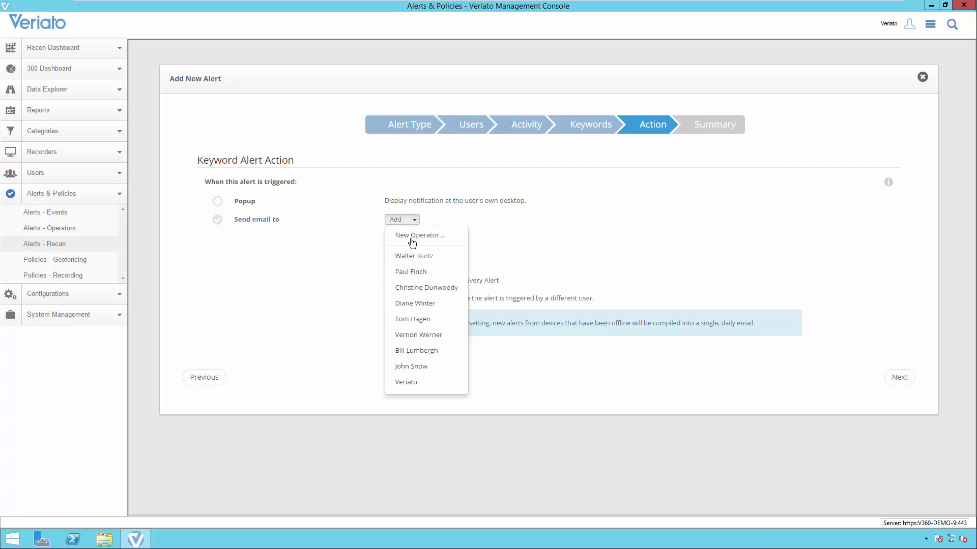
{"action": "left_click", "coordinate": [413, 319]}
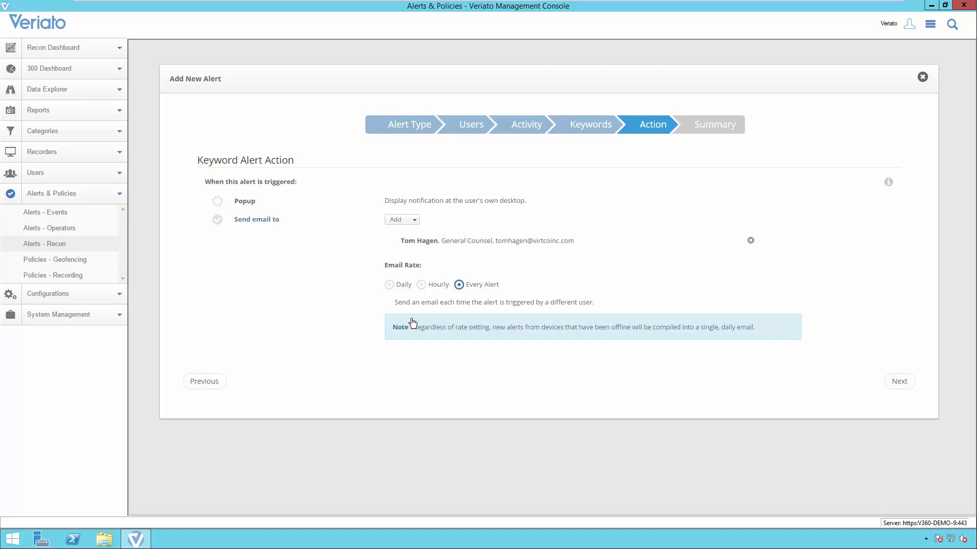
{"action": "left_click", "coordinate": [422, 285]}
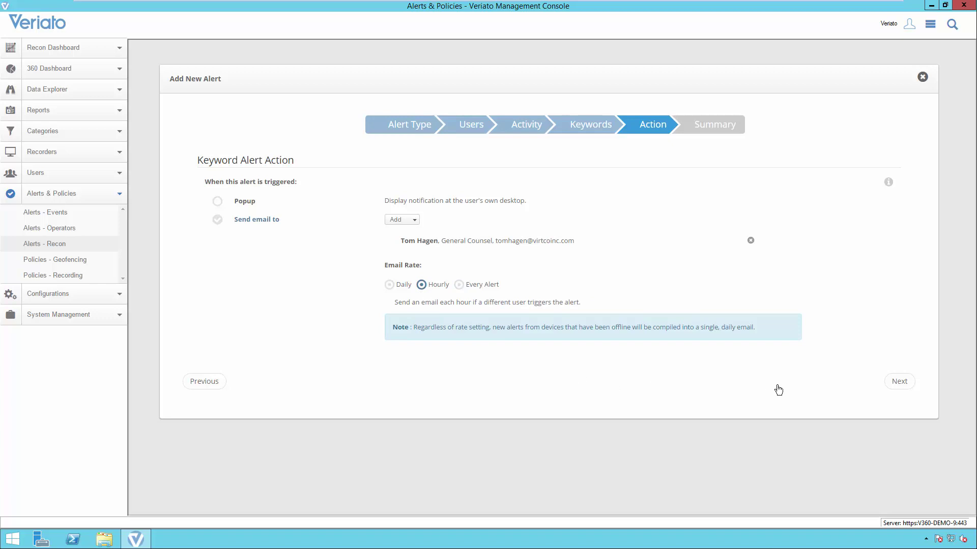
{"action": "left_click", "coordinate": [894, 386]}
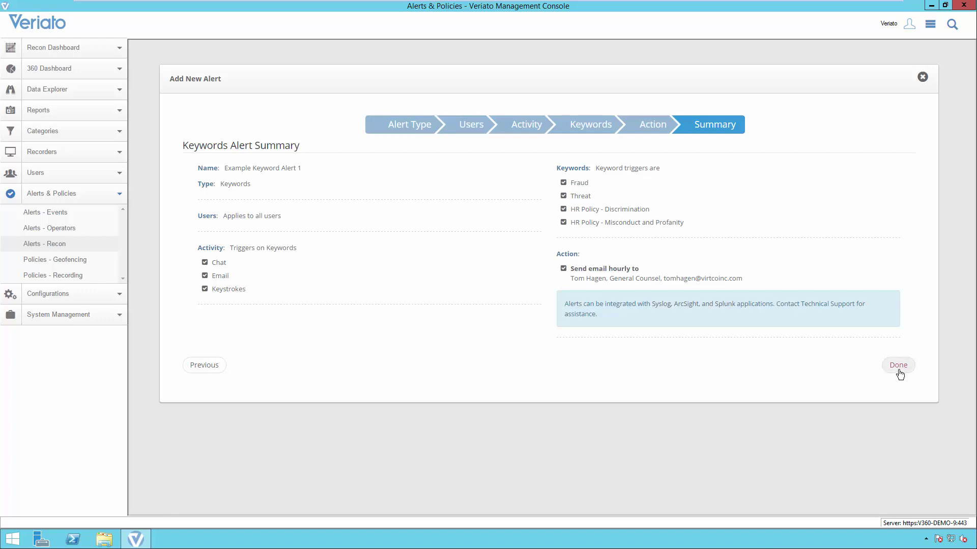
{"action": "left_click", "coordinate": [897, 369]}
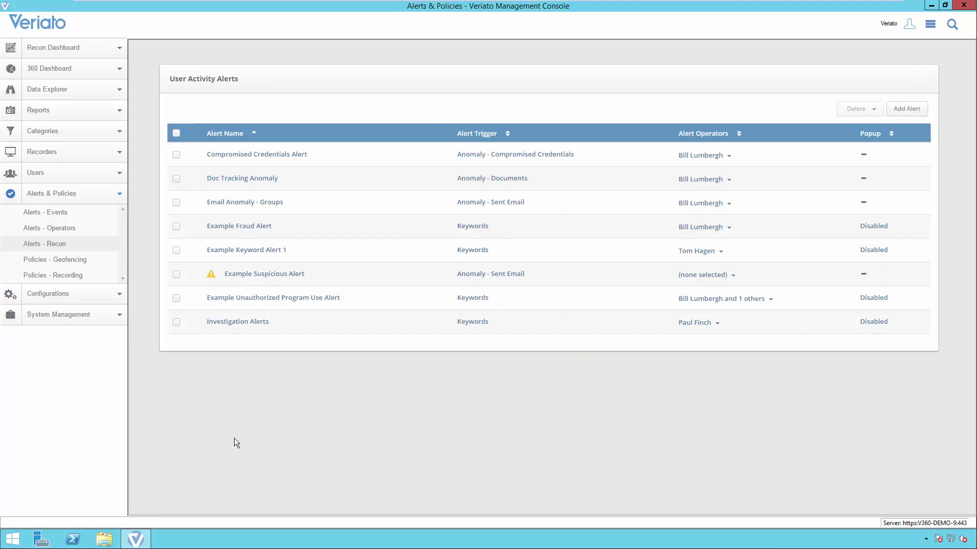
Add a new Recon alert named "Example Anomaly Alert 1" that triggers on anomalies comparing each user to self.
{"action": "left_click", "coordinate": [904, 116]}
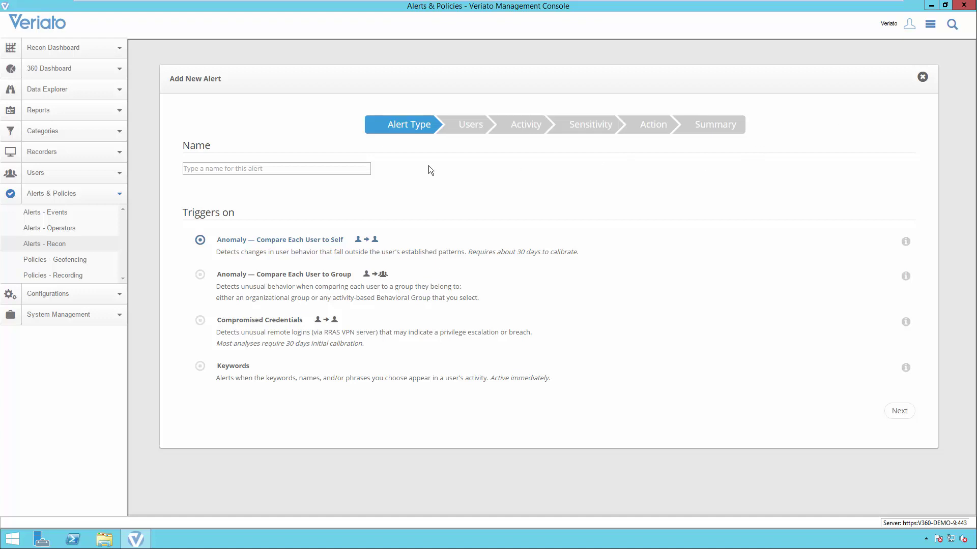
{"action": "left_click", "coordinate": [361, 169]}
{"action": "type", "text": "Ex"}
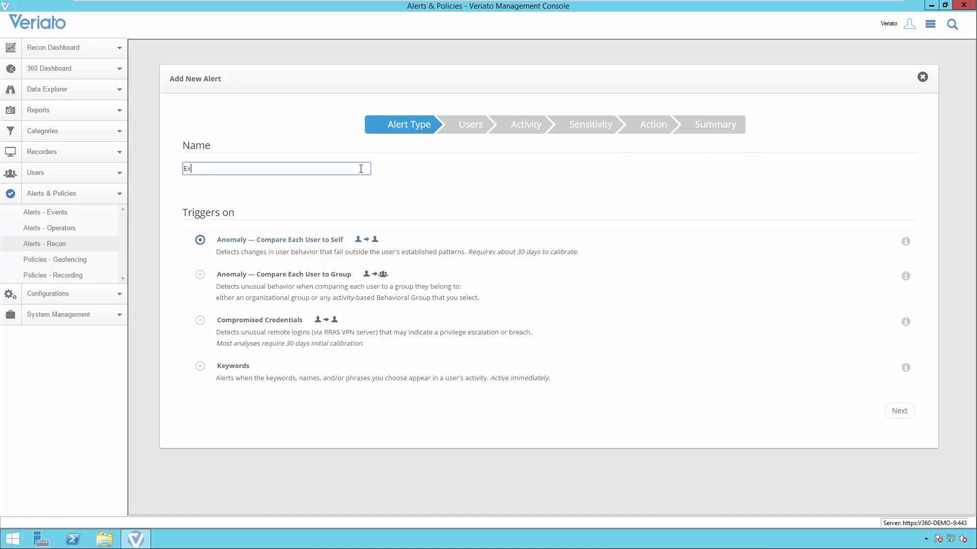
{"action": "type", "text": "ample Anomaly Alert 1"}
{"action": "left_click", "coordinate": [898, 411]}
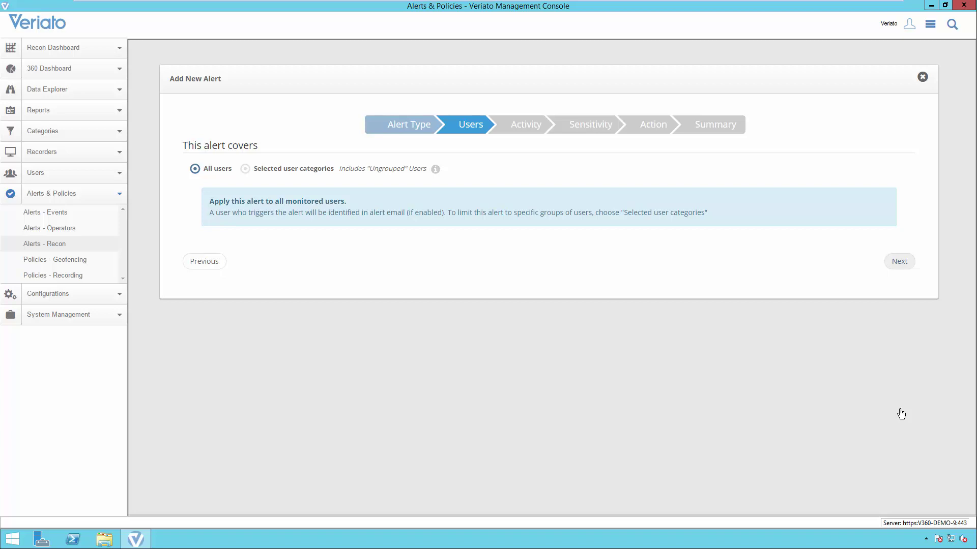
Check the selectable user categories, but keep the anomaly alert covering all users.
{"action": "left_click", "coordinate": [248, 171]}
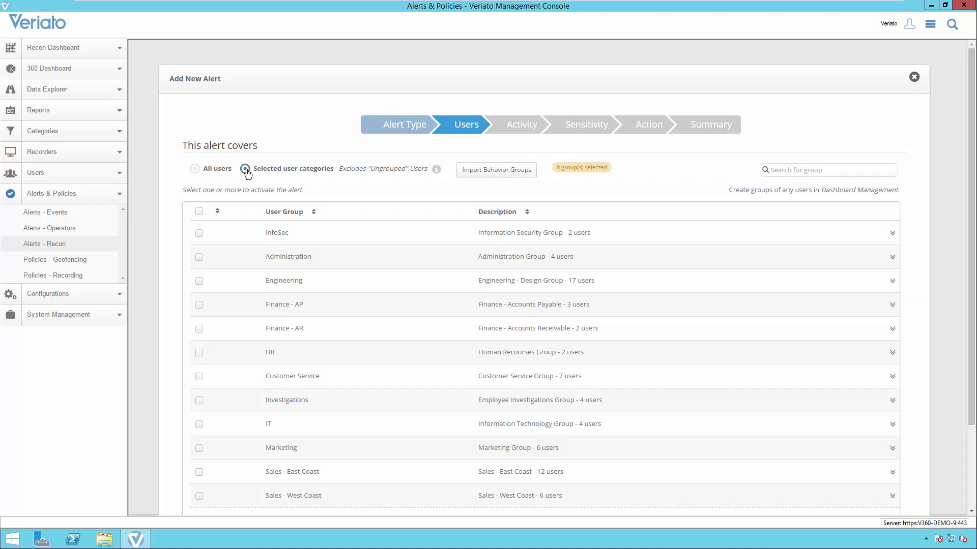
{"action": "left_click", "coordinate": [196, 170]}
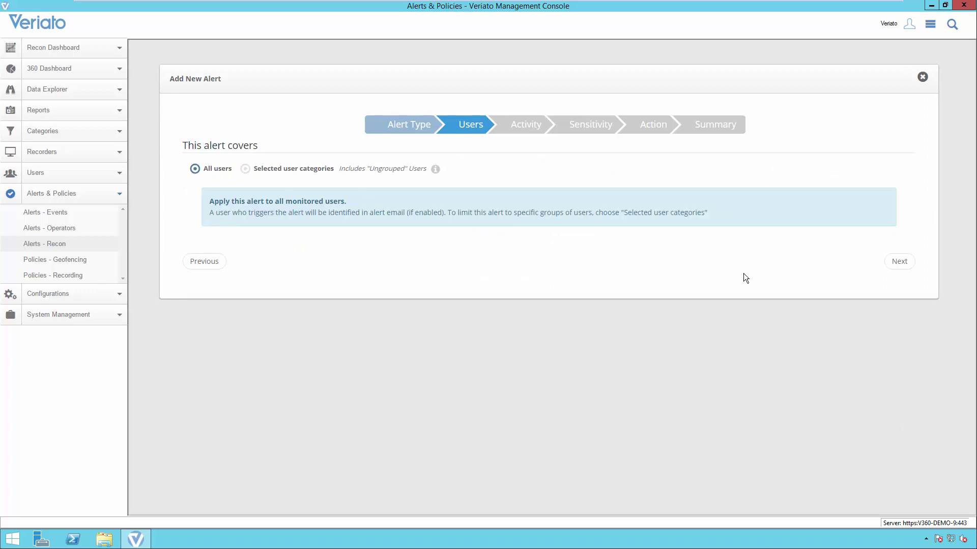
{"action": "left_click", "coordinate": [898, 262]}
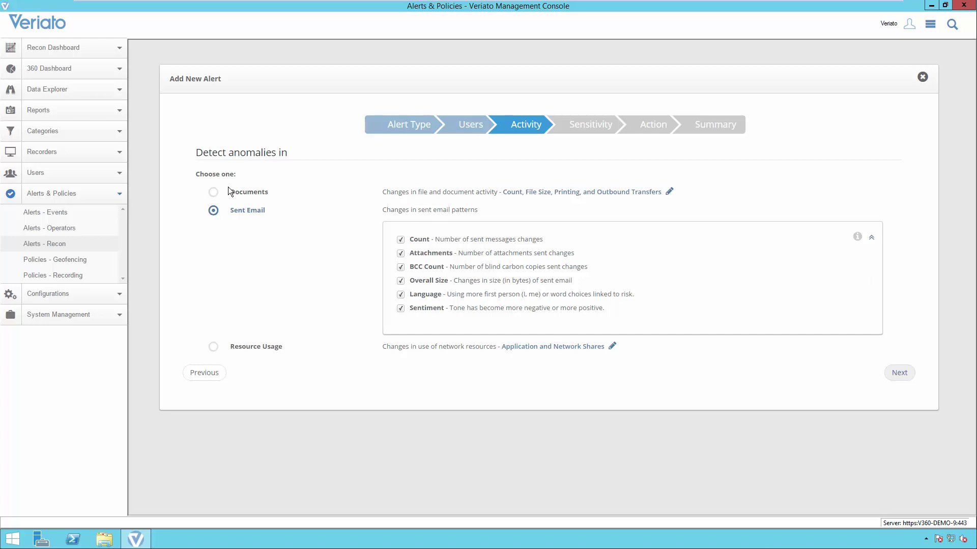
Review the anomaly activity types and choose Documents, excluding Count, File Size and Number of pages sent to a printer.
{"action": "left_click", "coordinate": [213, 193]}
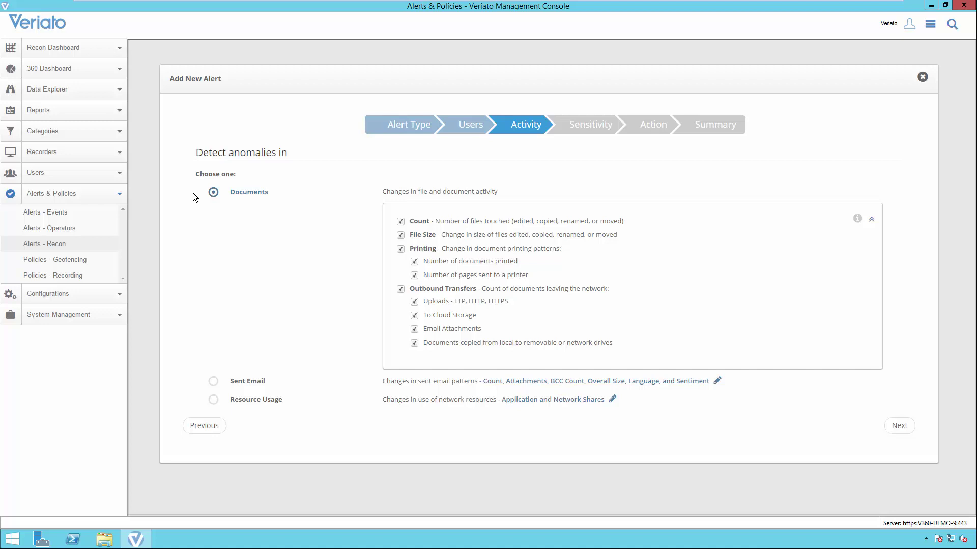
{"action": "left_click", "coordinate": [213, 381]}
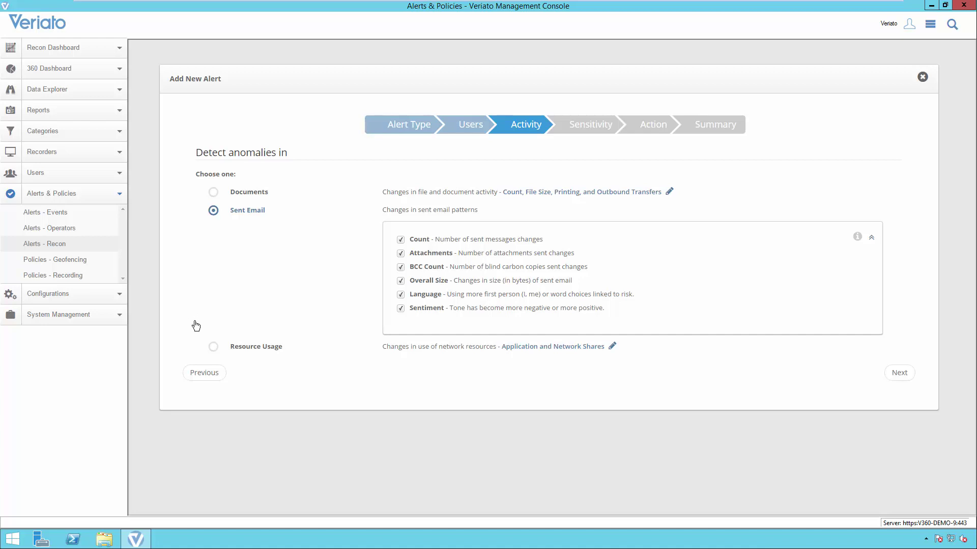
{"action": "left_click", "coordinate": [213, 348]}
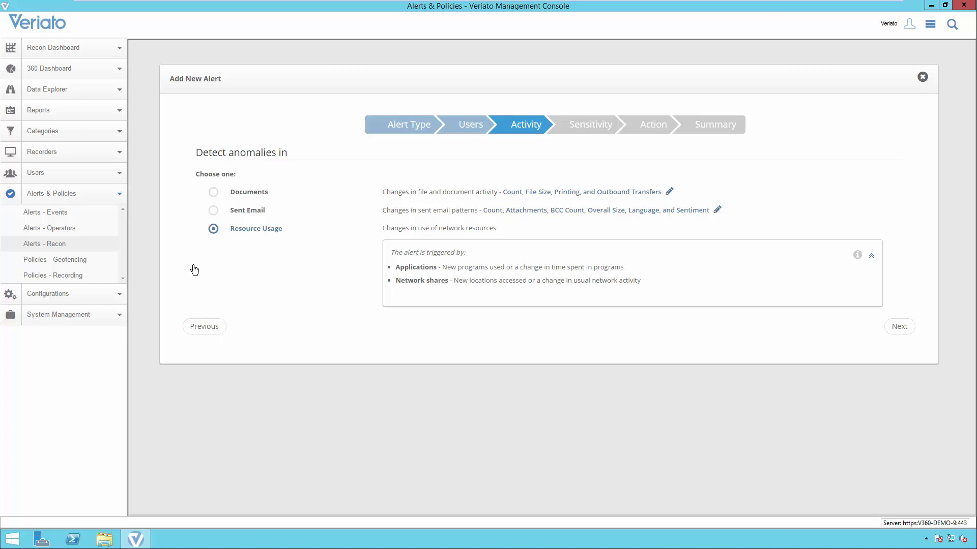
{"action": "left_click", "coordinate": [213, 192]}
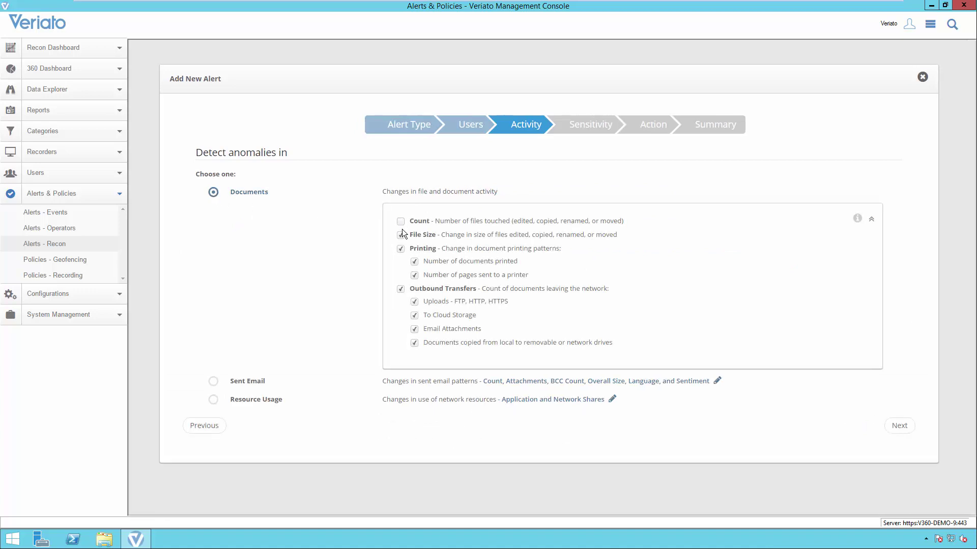
{"action": "left_click", "coordinate": [401, 235]}
{"action": "left_click", "coordinate": [414, 275]}
{"action": "left_click", "coordinate": [900, 426]}
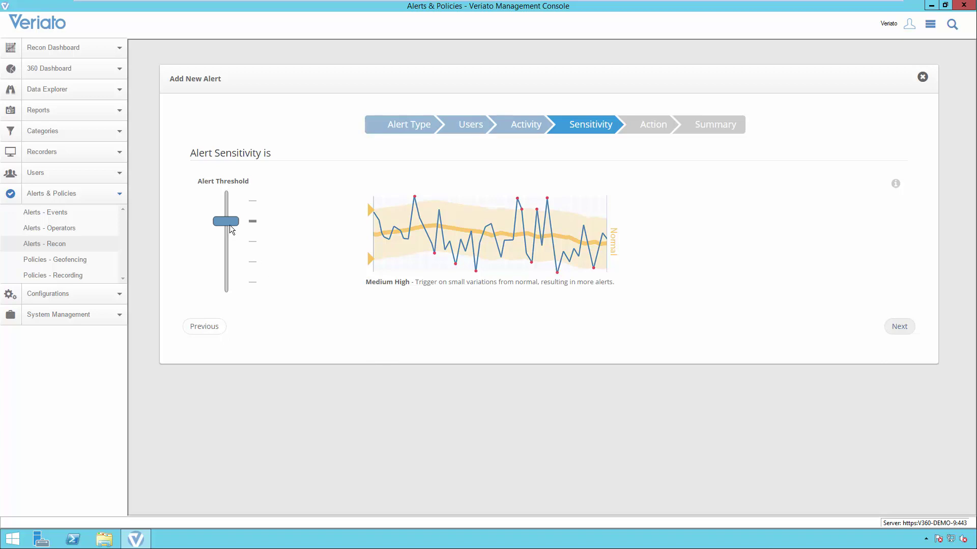
Try the Low and High alert thresholds, and set the anomaly alert's sensitivity to Medium High.
{"action": "left_click_drag", "start_coordinate": [230, 229], "coordinate": [221, 291]}
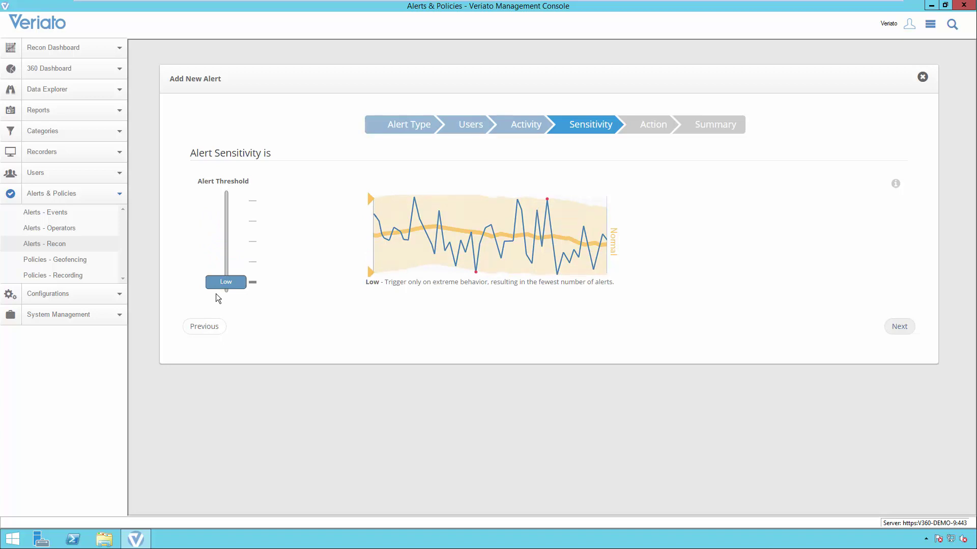
{"action": "left_click_drag", "start_coordinate": [215, 271], "coordinate": [216, 200]}
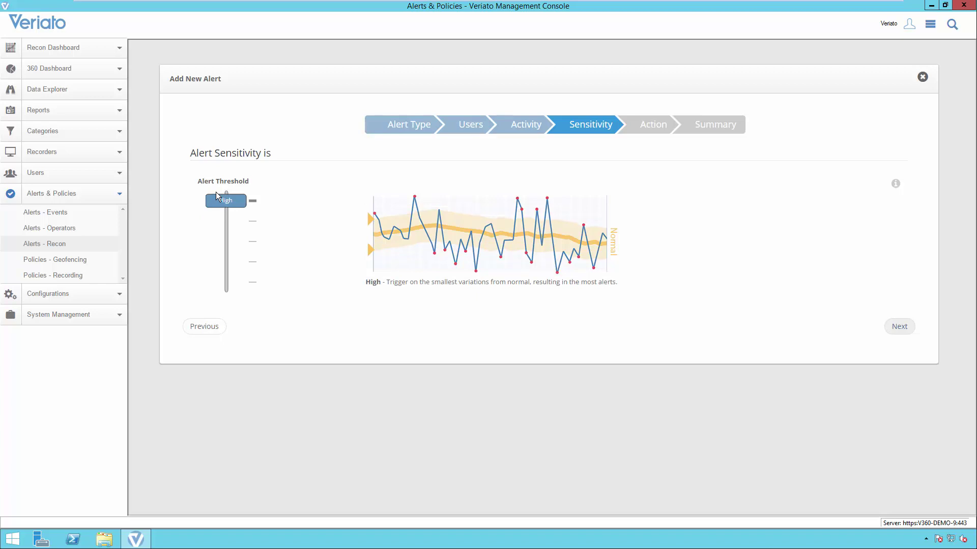
{"action": "left_click_drag", "start_coordinate": [217, 206], "coordinate": [216, 219]}
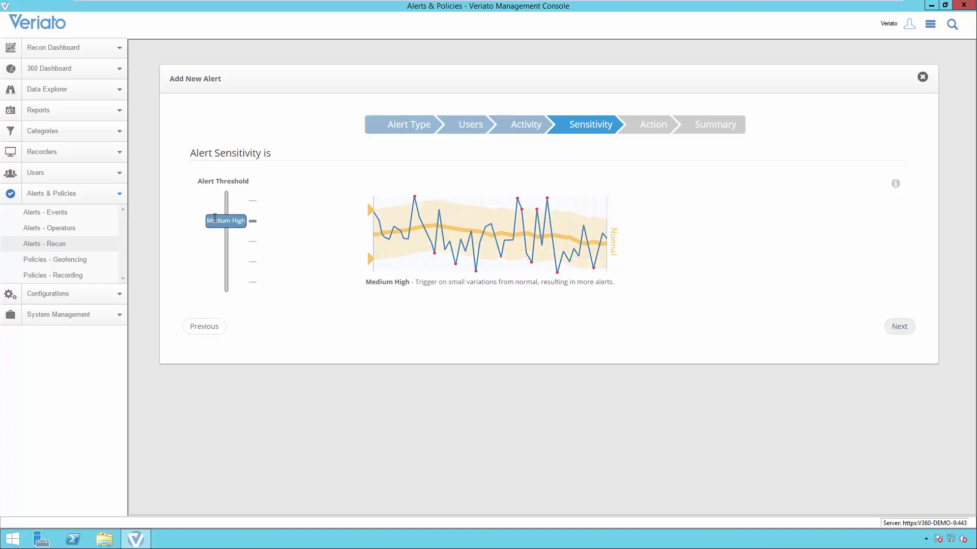
{"action": "left_click", "coordinate": [900, 328]}
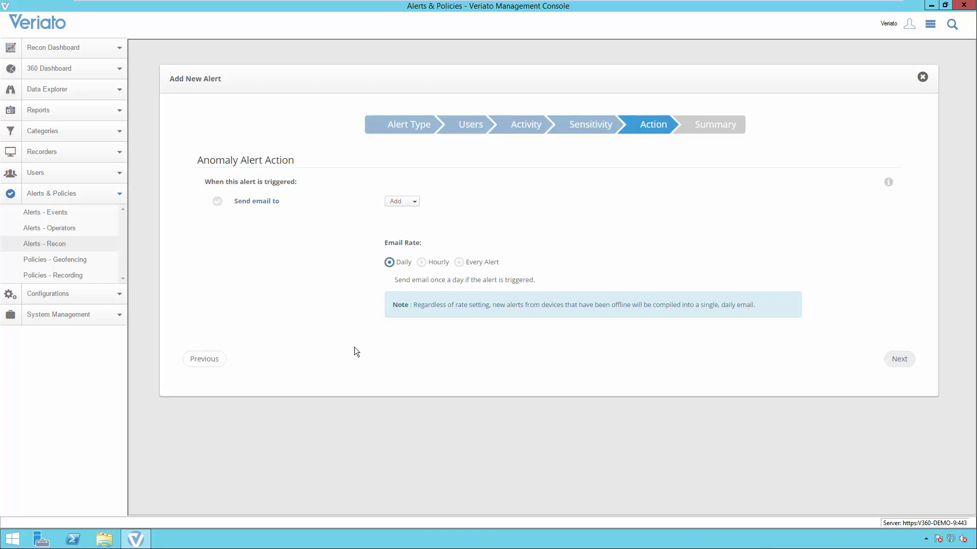
Add the General Counsel operator as recipient of the anomaly alert's daily email, and finish creating the alert.
{"action": "left_click", "coordinate": [410, 202]}
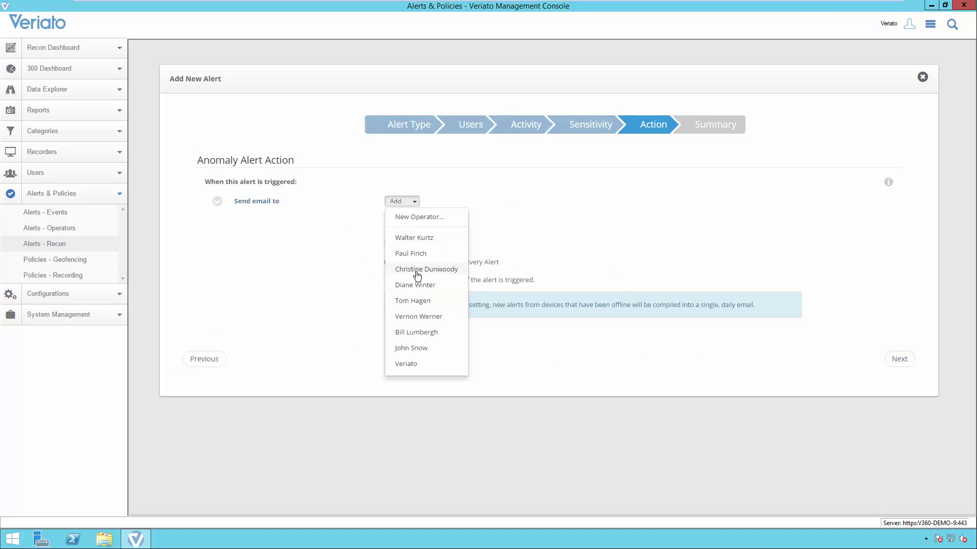
{"action": "left_click", "coordinate": [413, 301]}
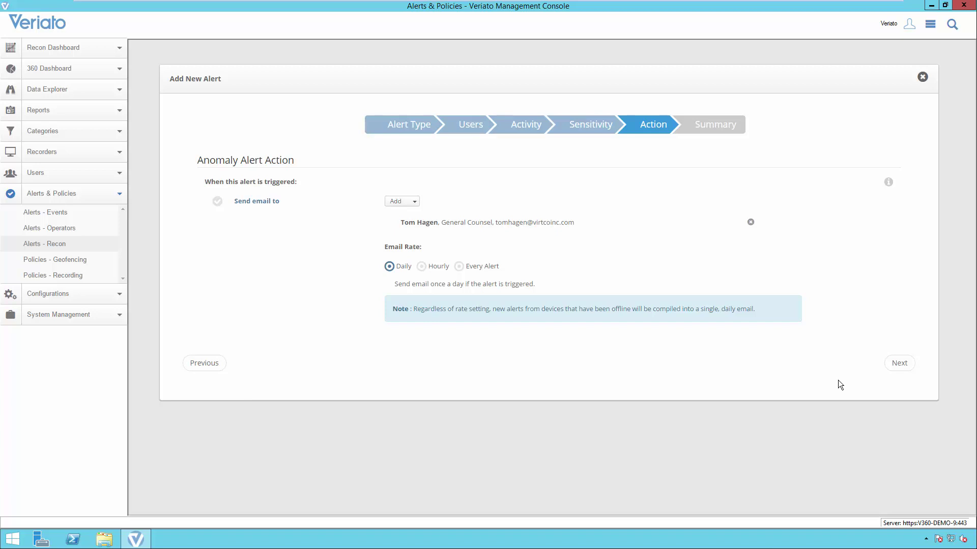
{"action": "left_click", "coordinate": [899, 363]}
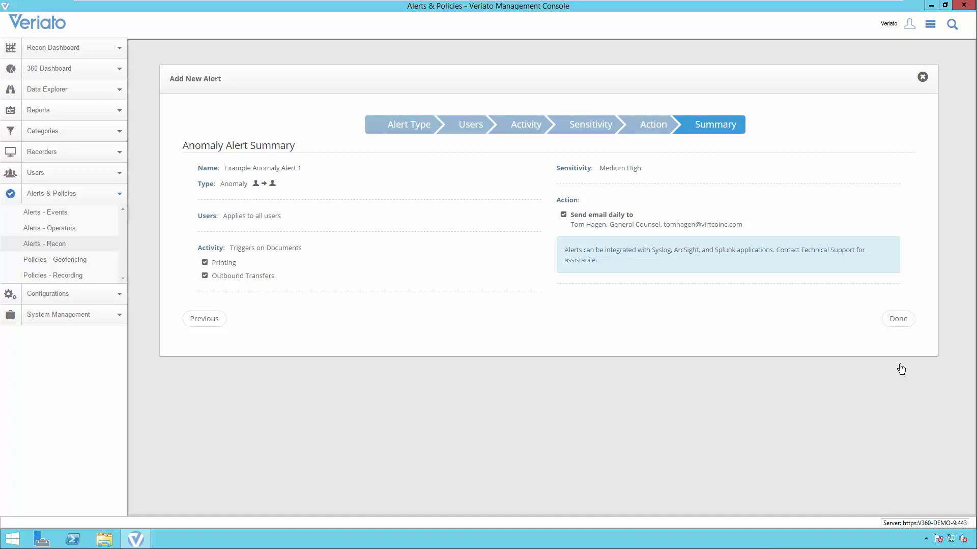
{"action": "left_click", "coordinate": [897, 325]}
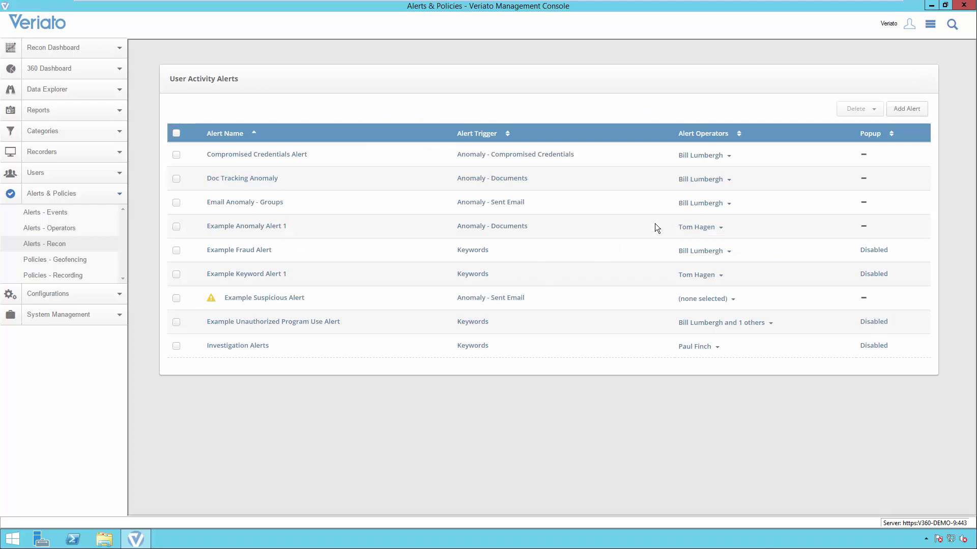
Add a new Recon alert named "Example Compromised Credentials 1" that triggers on Compromised Credentials.
{"action": "left_click", "coordinate": [920, 116]}
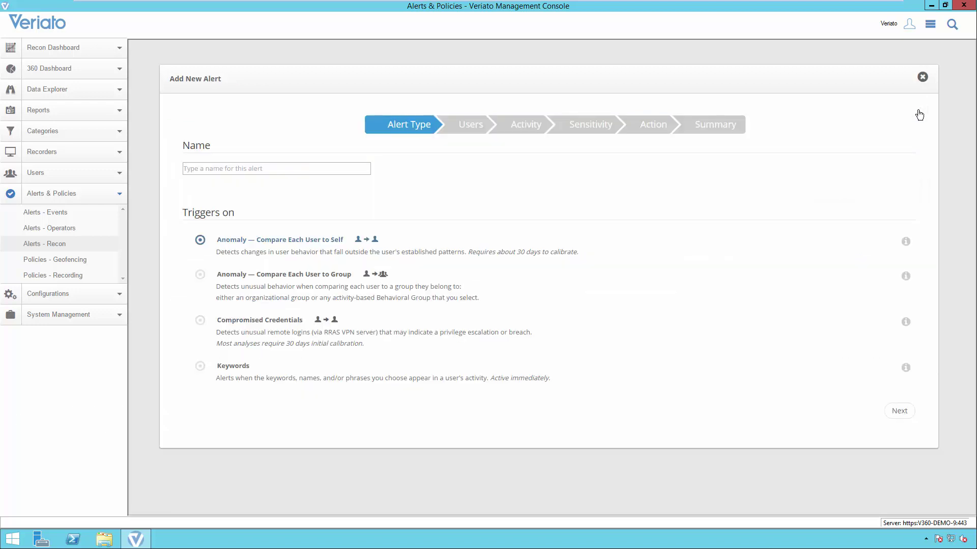
{"action": "left_click", "coordinate": [201, 320]}
{"action": "left_click", "coordinate": [255, 169]}
{"action": "type", "text": "Exa"}
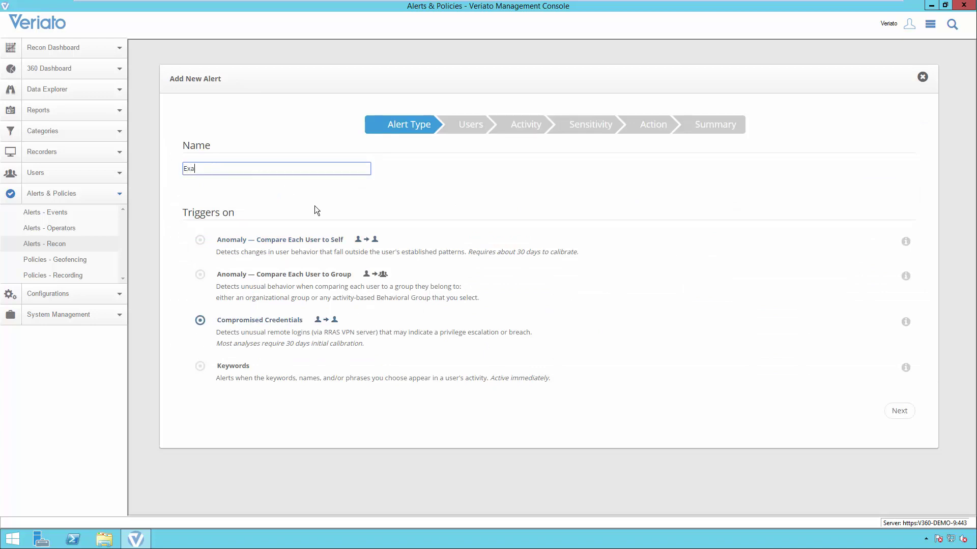
{"action": "type", "text": "mple Compromised Credentials 1"}
{"action": "left_click", "coordinate": [890, 411]}
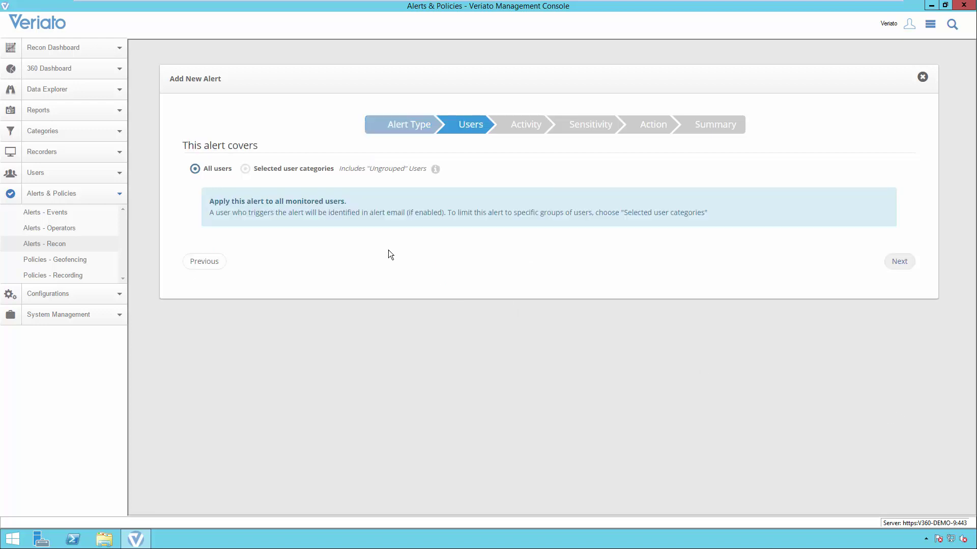
Keep the credentials alert covering all users and exclude Distant location and Unusual location from its detection.
{"action": "left_click", "coordinate": [245, 170]}
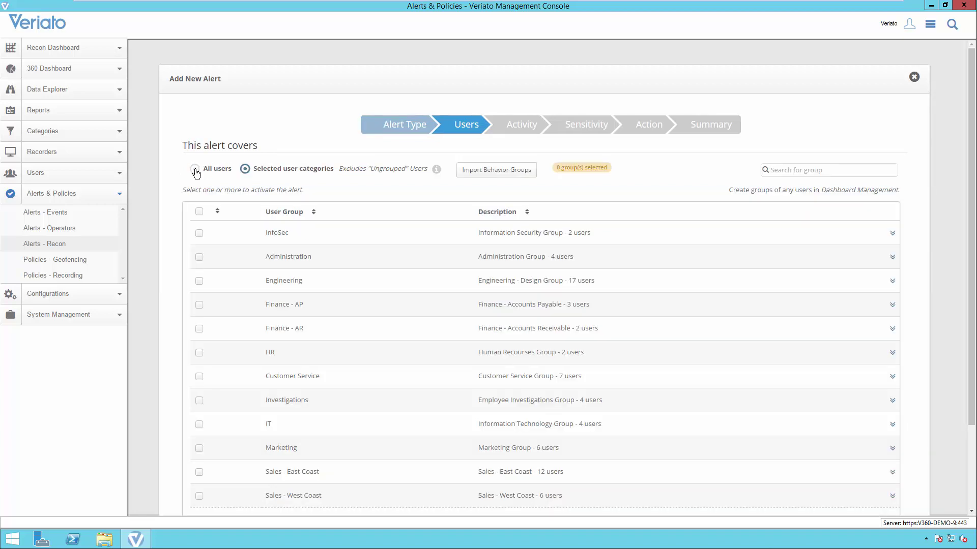
{"action": "left_click", "coordinate": [195, 170]}
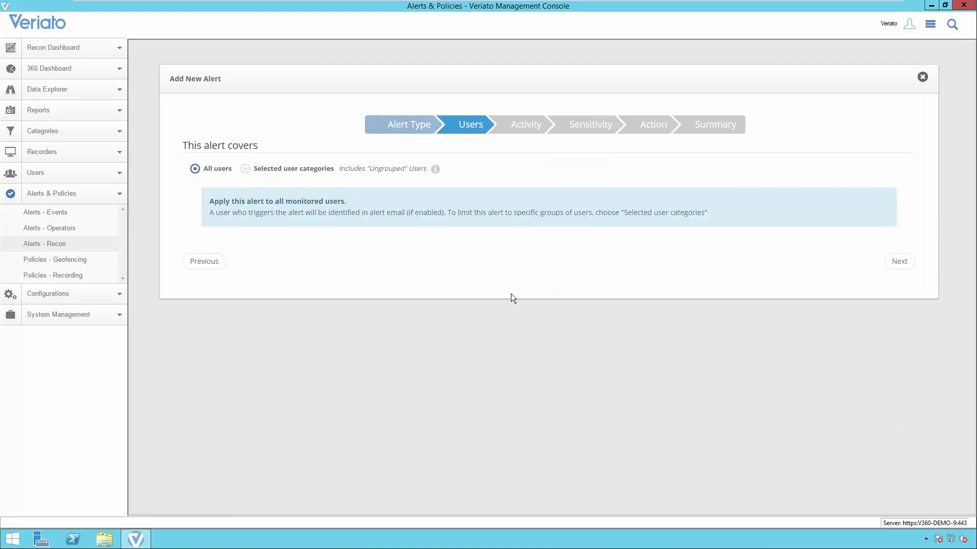
{"action": "left_click", "coordinate": [899, 262]}
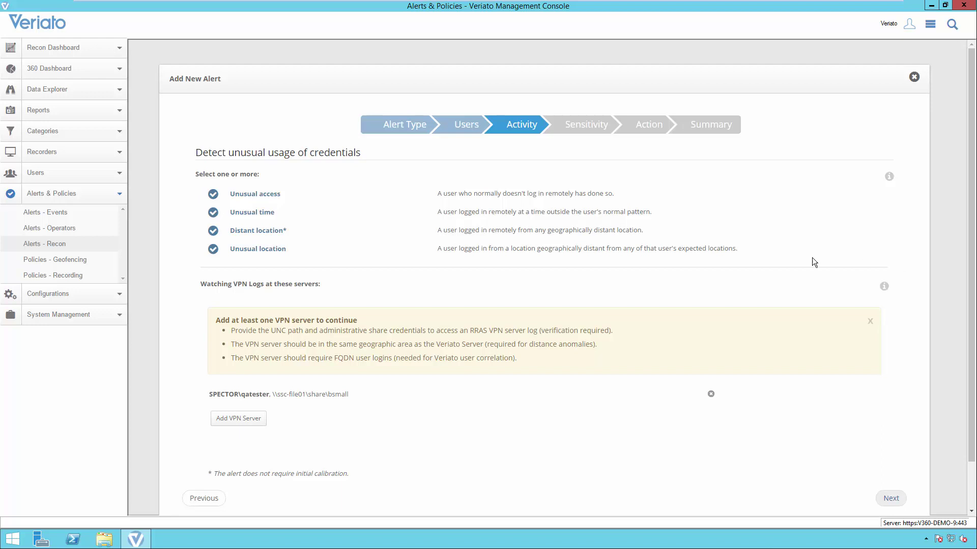
{"action": "left_click", "coordinate": [213, 235]}
{"action": "left_click", "coordinate": [214, 250]}
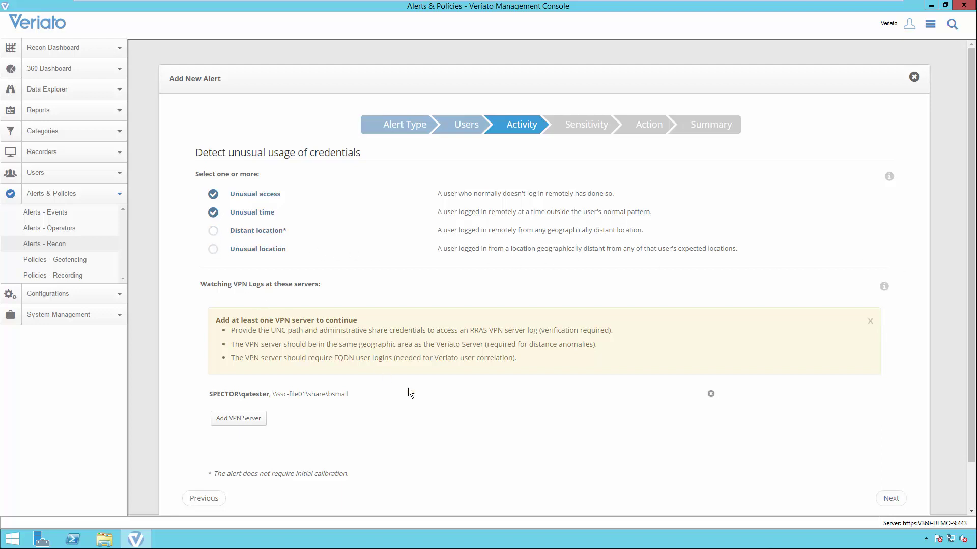
{"action": "left_click", "coordinate": [891, 499]}
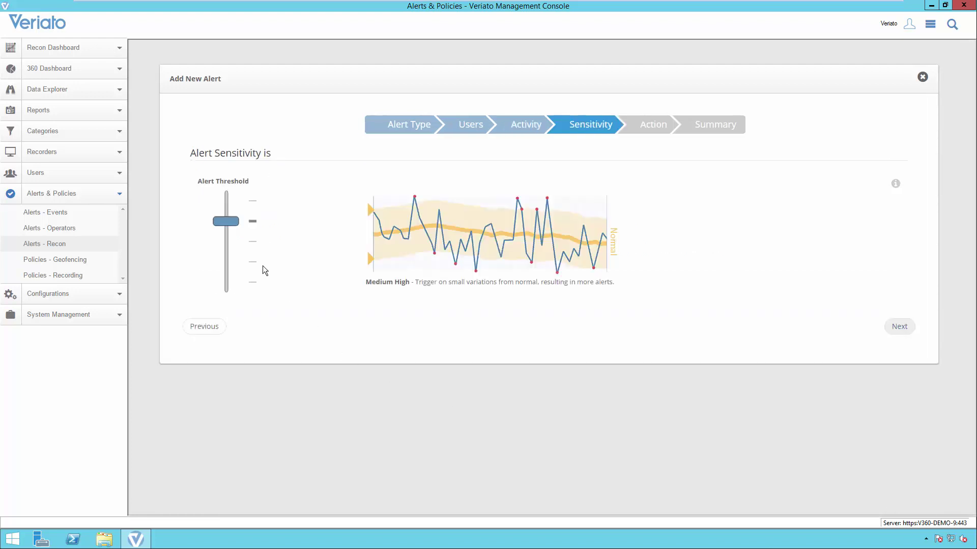
Set the credentials alert's sensitivity to Medium and finish creating it with the General Counsel operator as email recipient.
{"action": "left_click_drag", "start_coordinate": [229, 223], "coordinate": [213, 243]}
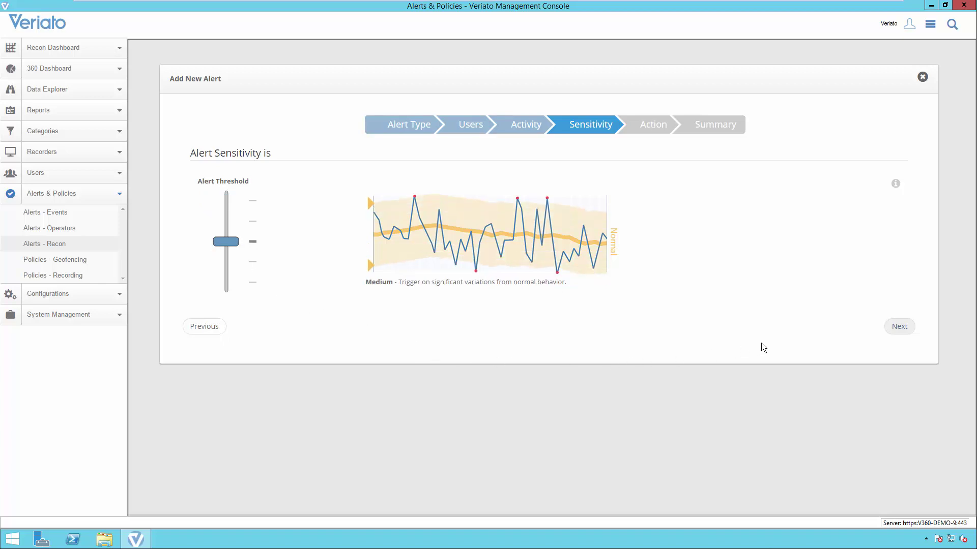
{"action": "left_click", "coordinate": [899, 327]}
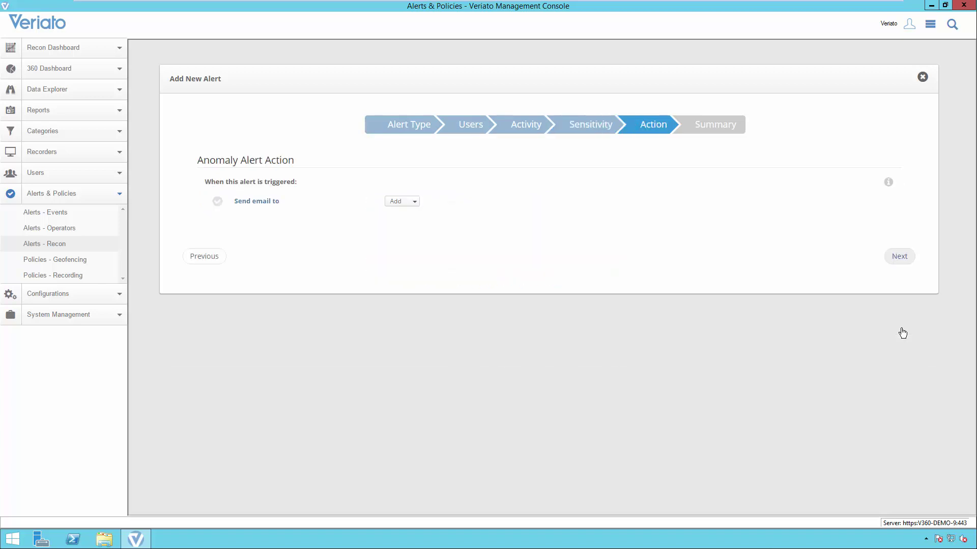
{"action": "left_click", "coordinate": [416, 202]}
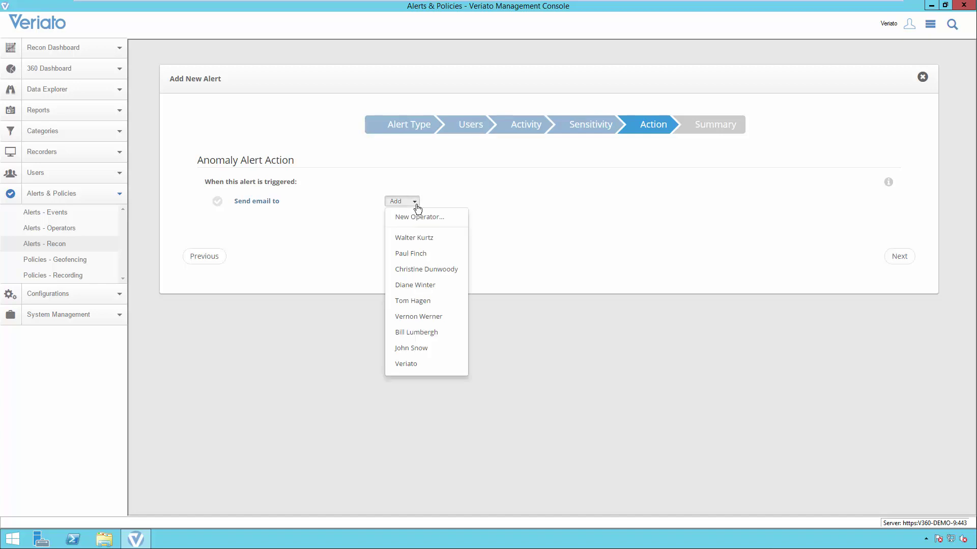
{"action": "left_click", "coordinate": [407, 303]}
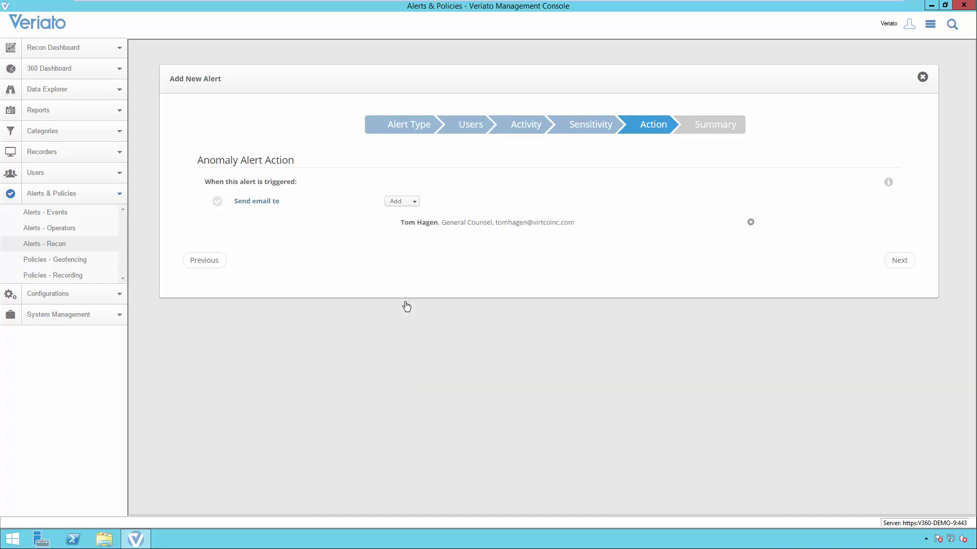
{"action": "left_click", "coordinate": [900, 261]}
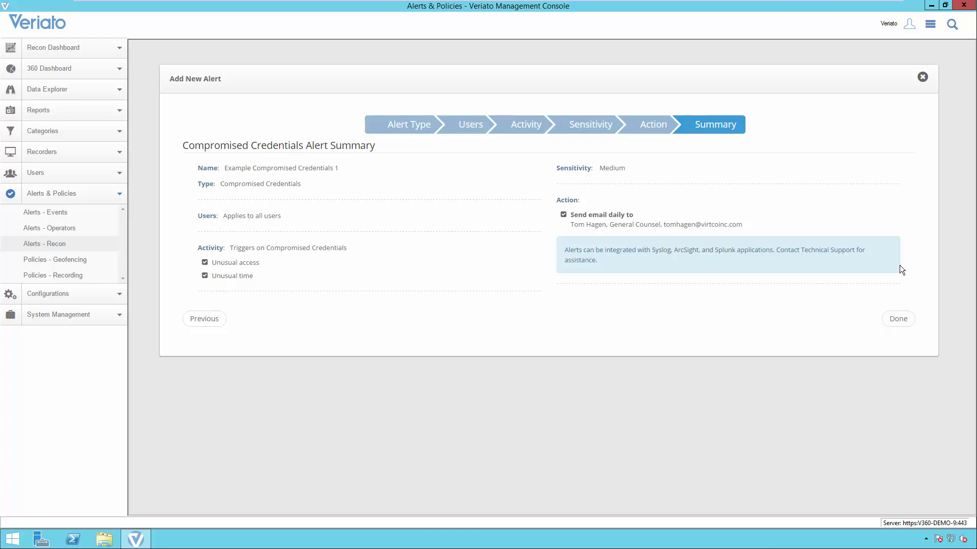
{"action": "left_click", "coordinate": [894, 319]}
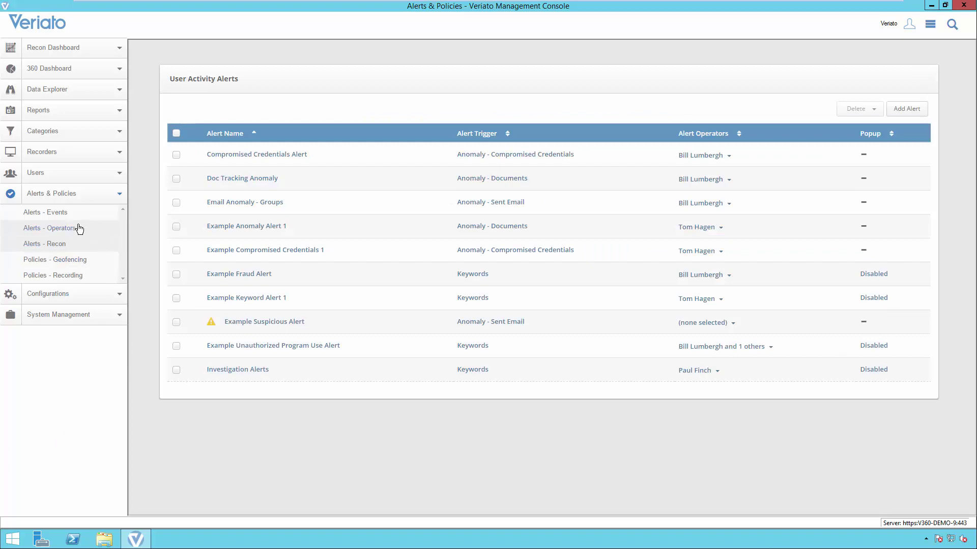
Open the existing 360 event alert "Downloading Dangerous Files" and advance to its file activity conditions.
{"action": "left_click", "coordinate": [57, 215]}
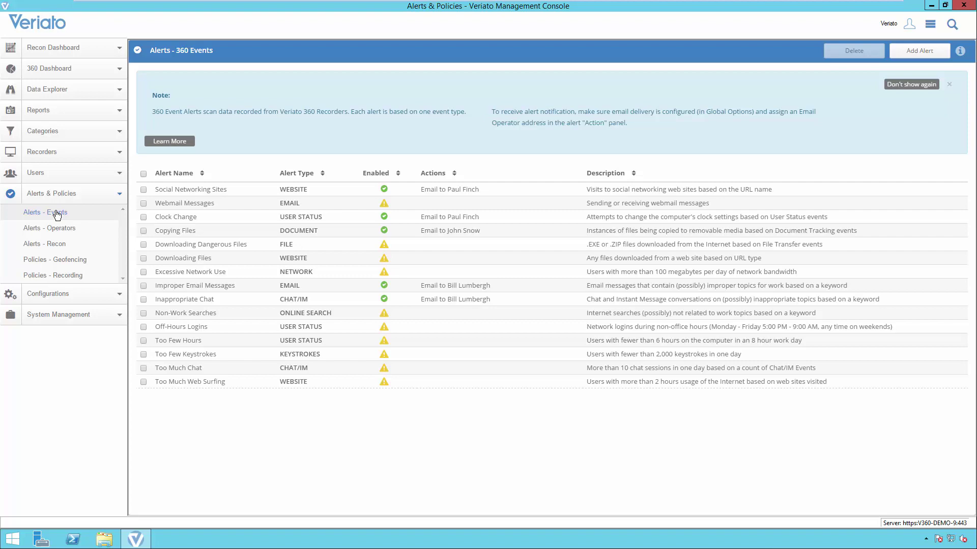
{"action": "left_click", "coordinate": [239, 244]}
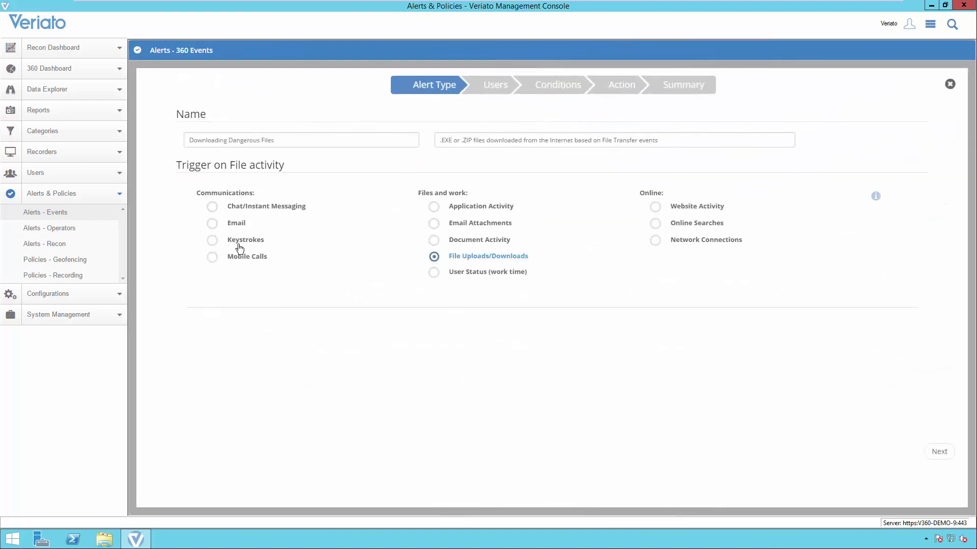
{"action": "left_click", "coordinate": [941, 455]}
{"action": "left_click", "coordinate": [941, 454]}
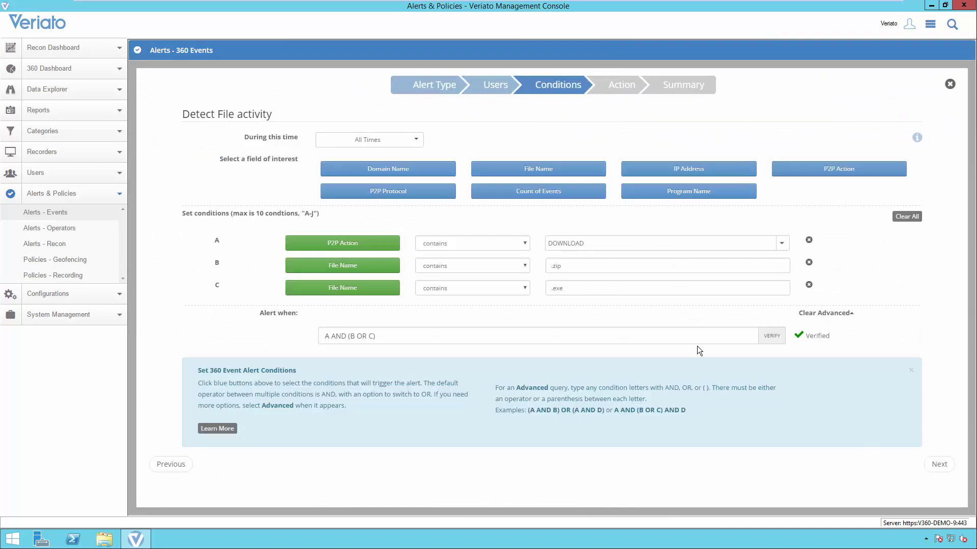
Add two File Name conditions to the alert, one containing .msi and one containing .rar.
{"action": "left_click", "coordinate": [559, 173]}
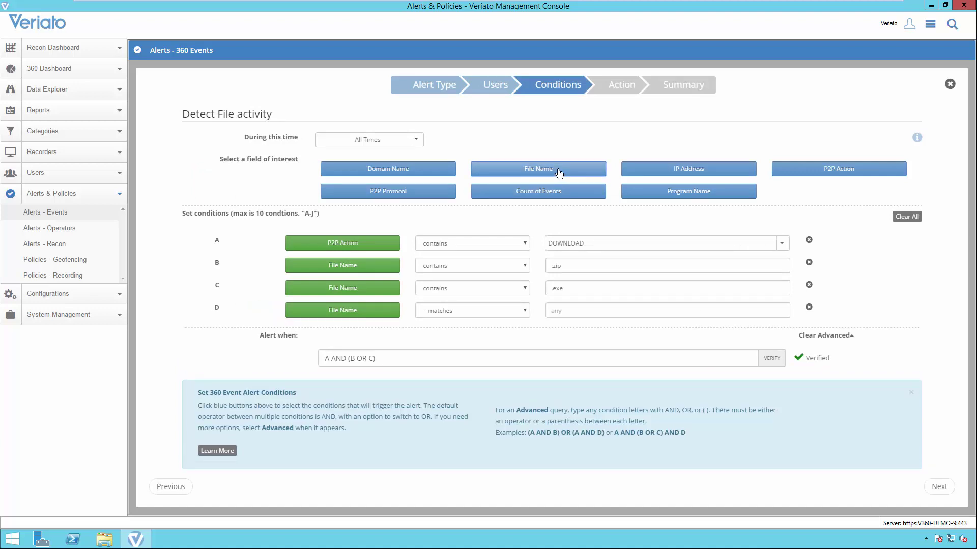
{"action": "left_click", "coordinate": [559, 173]}
{"action": "left_click", "coordinate": [497, 313]}
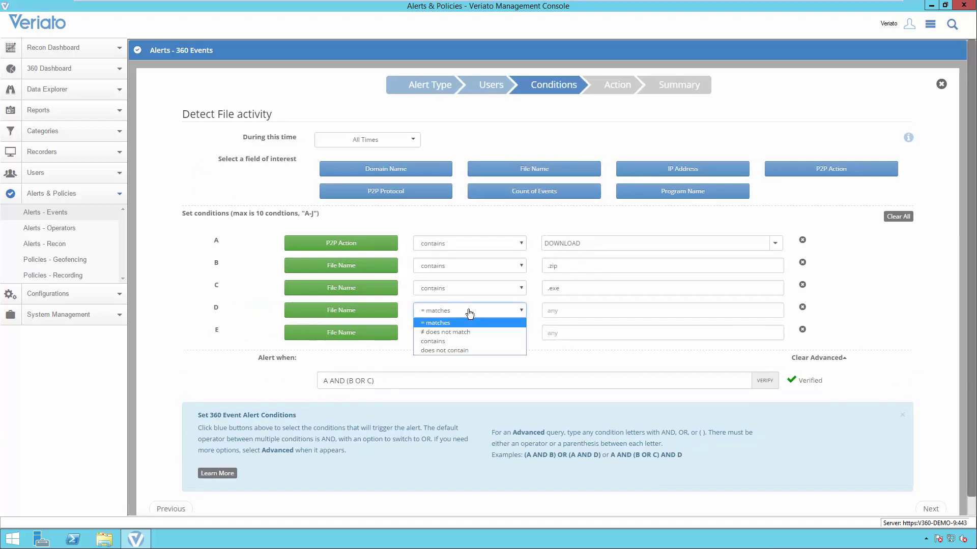
{"action": "left_click", "coordinate": [437, 341]}
{"action": "key", "text": "Tab"}
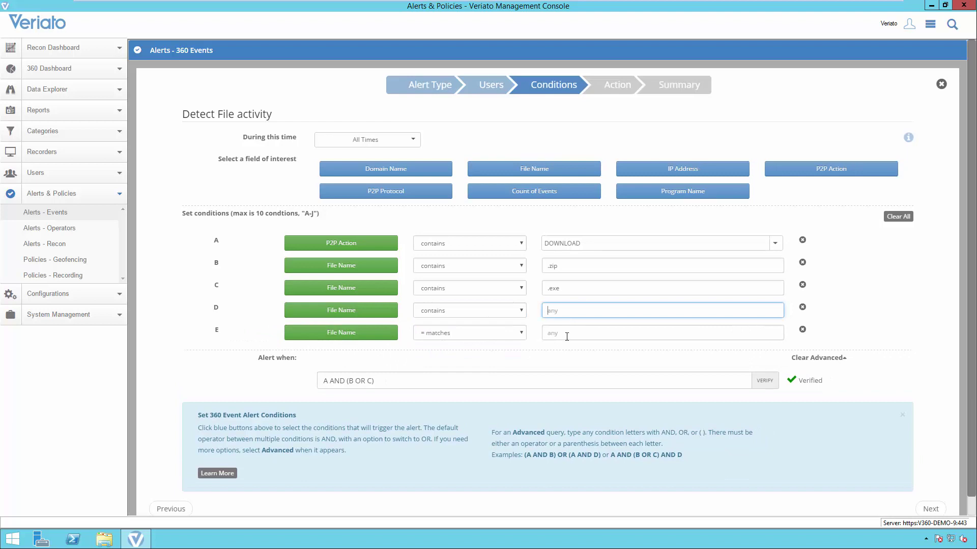
{"action": "type", "text": ".msi"}
{"action": "left_click", "coordinate": [499, 333]}
{"action": "left_click", "coordinate": [453, 359]}
{"action": "left_click", "coordinate": [551, 334]}
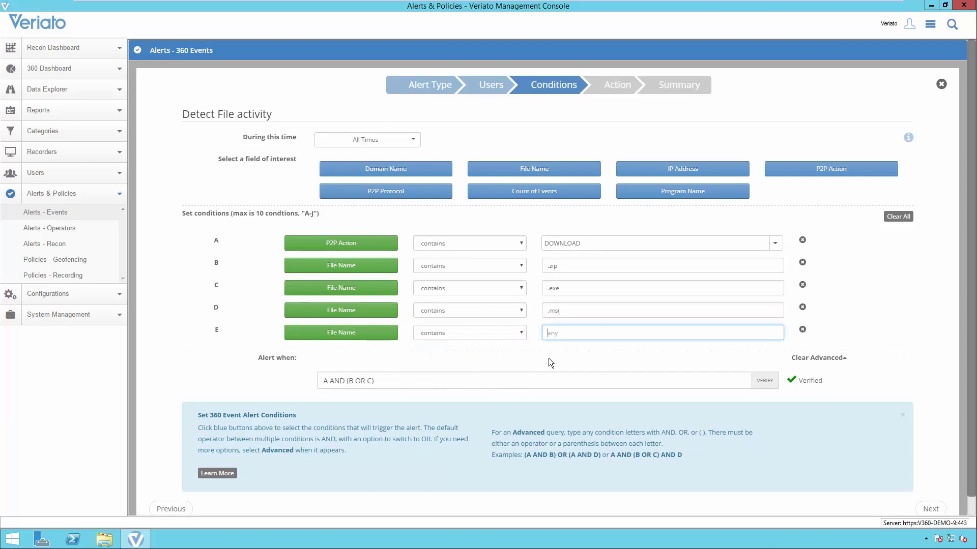
{"action": "type", "text": ".rar"}
Extend the alert's advanced query to A AND (B OR C OR D OR E) and verify it.
{"action": "left_click", "coordinate": [374, 382]}
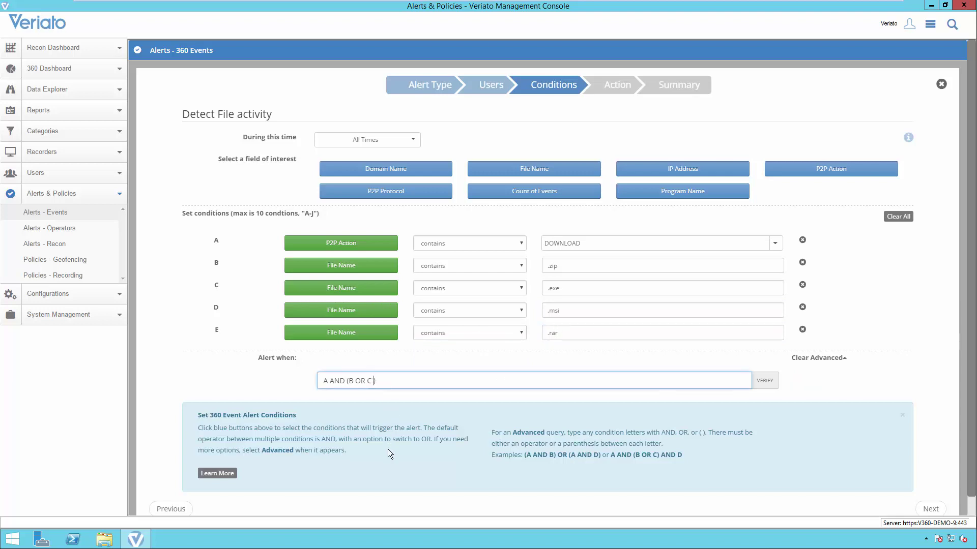
{"action": "type", "text": "OR D OR E"}
{"action": "left_click", "coordinate": [763, 381]}
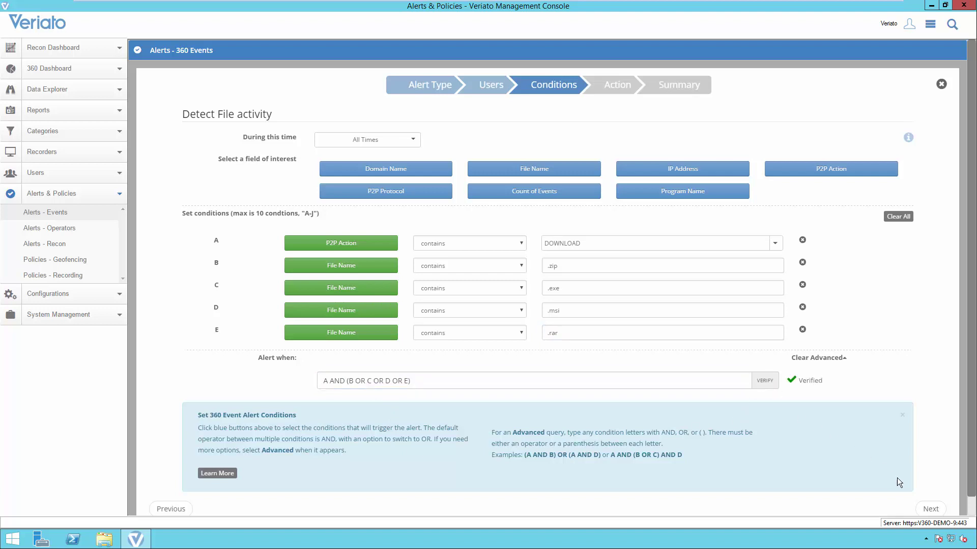
Keep the Daily evaluation frequency without an email recipient and save the Downloading Dangerous Files alert.
{"action": "left_click", "coordinate": [931, 509]}
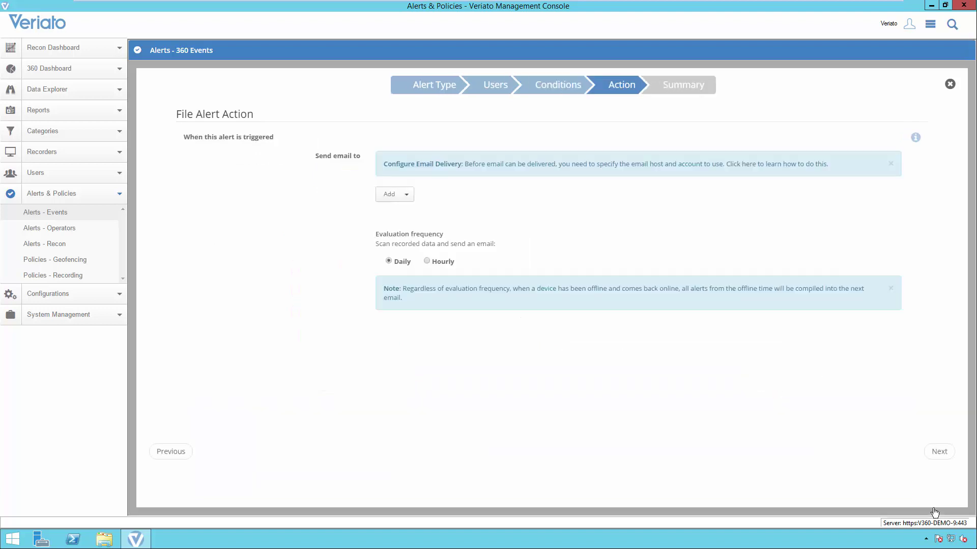
{"action": "left_click", "coordinate": [939, 452]}
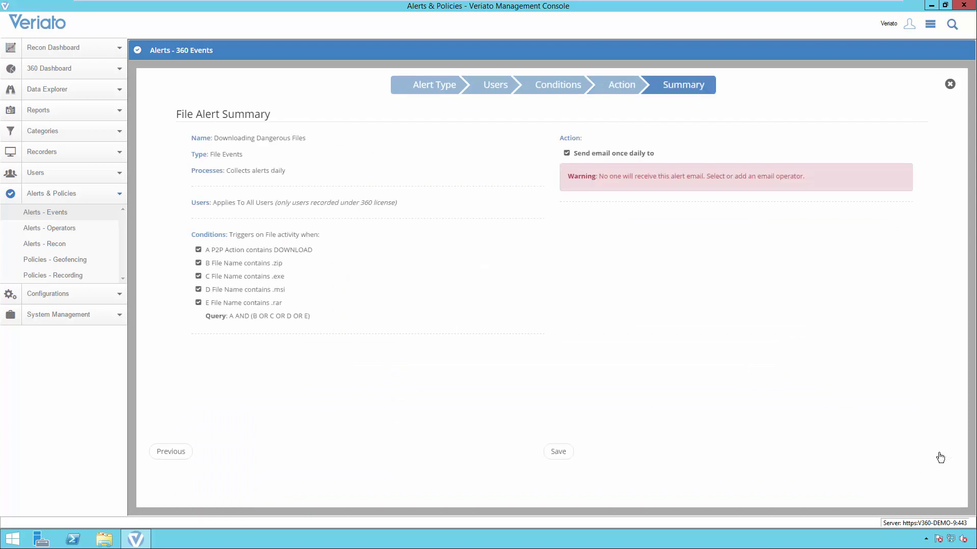
{"action": "left_click", "coordinate": [555, 453]}
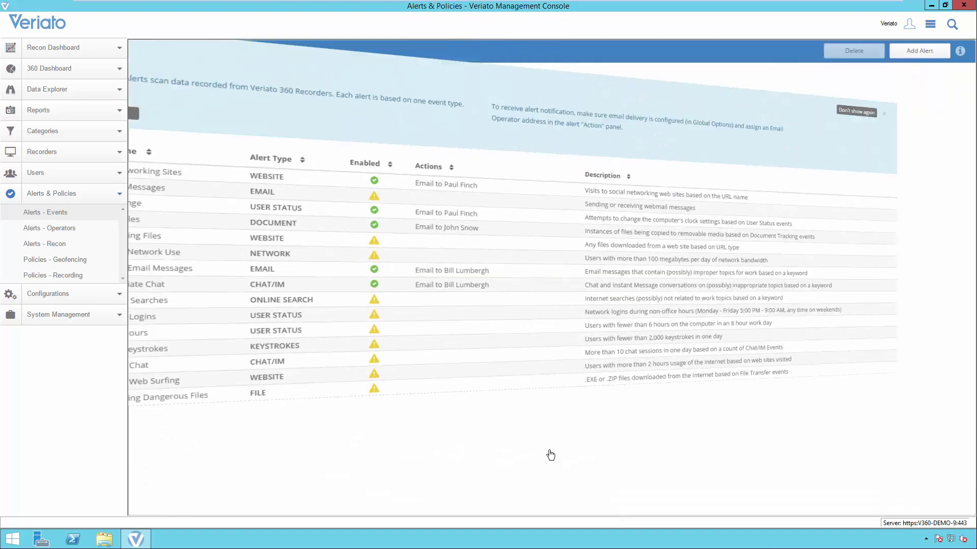
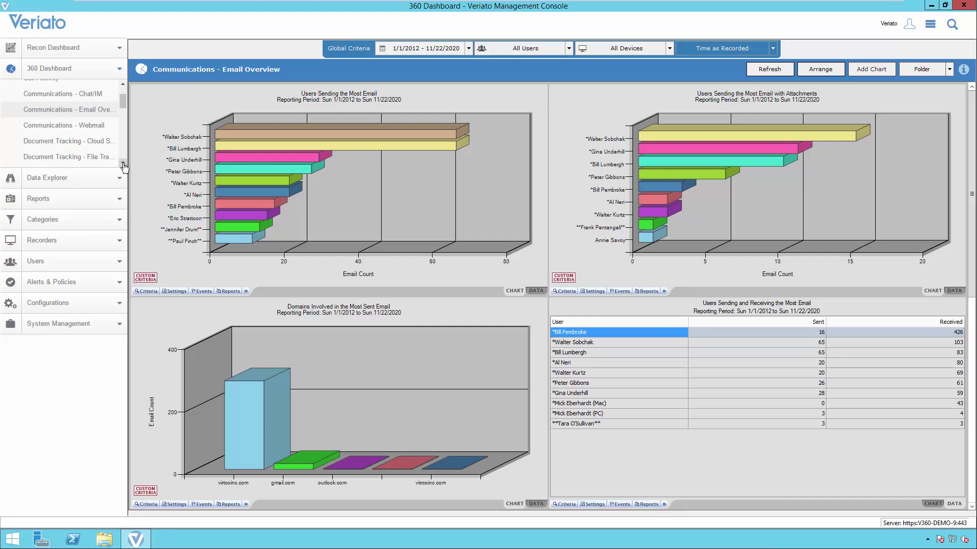
View the Document Tracking - Overview charts in the 360 Dashboard.
{"action": "left_click", "coordinate": [123, 163]}
{"action": "left_click", "coordinate": [123, 163]}
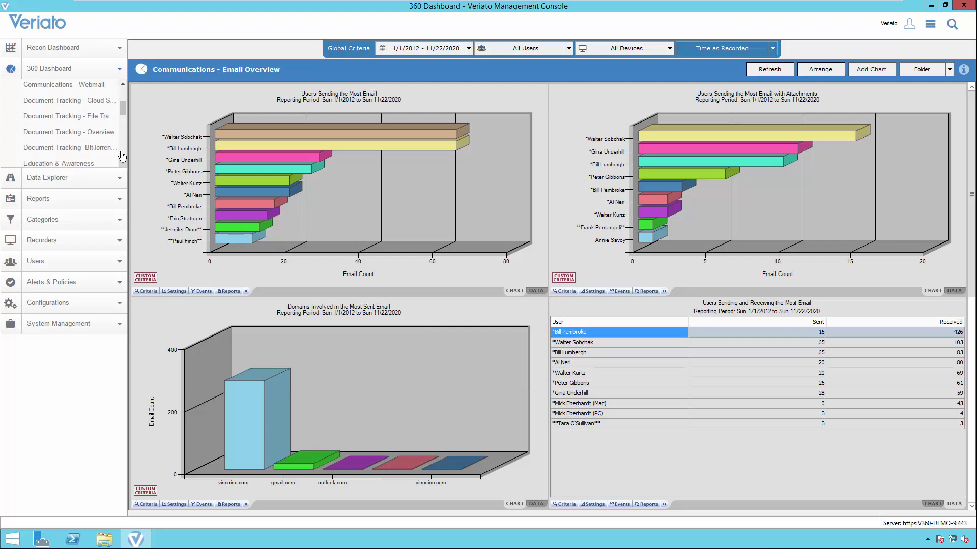
{"action": "left_click", "coordinate": [97, 133]}
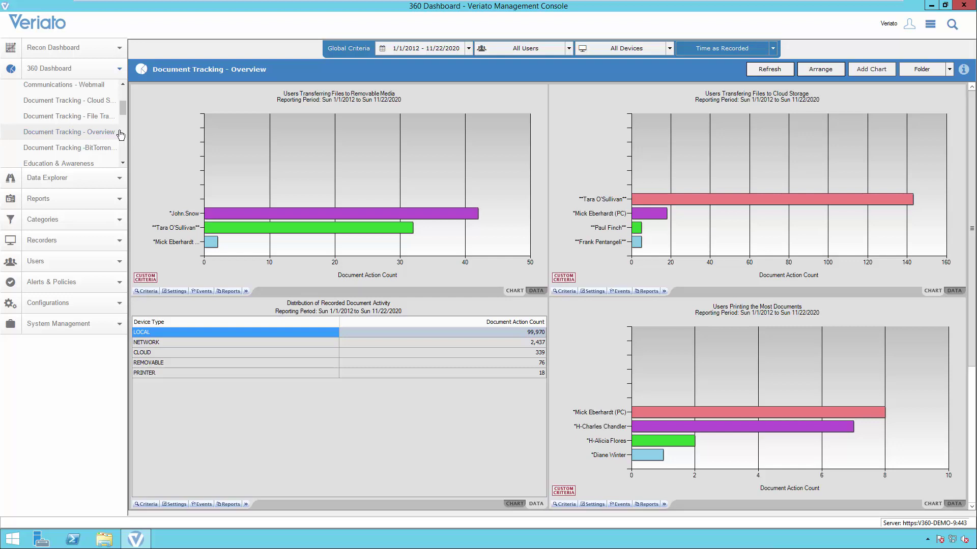
View the Productivity - Overview charts covering web sites, applications, email and chat time.
{"action": "left_click", "coordinate": [123, 163]}
{"action": "left_click", "coordinate": [124, 163]}
{"action": "left_click", "coordinate": [123, 163]}
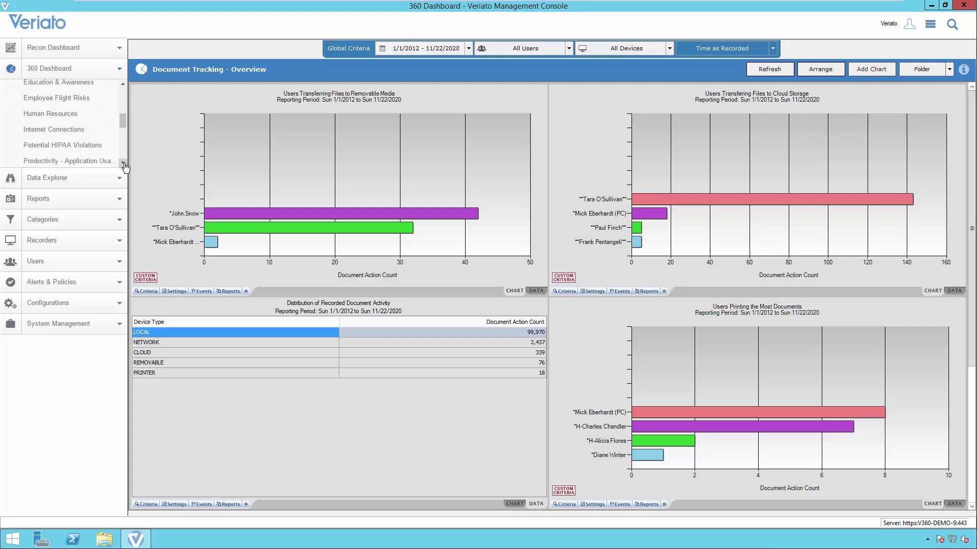
{"action": "left_click", "coordinate": [123, 163]}
{"action": "left_click", "coordinate": [123, 163]}
{"action": "left_click", "coordinate": [123, 163]}
{"action": "left_click", "coordinate": [90, 124]}
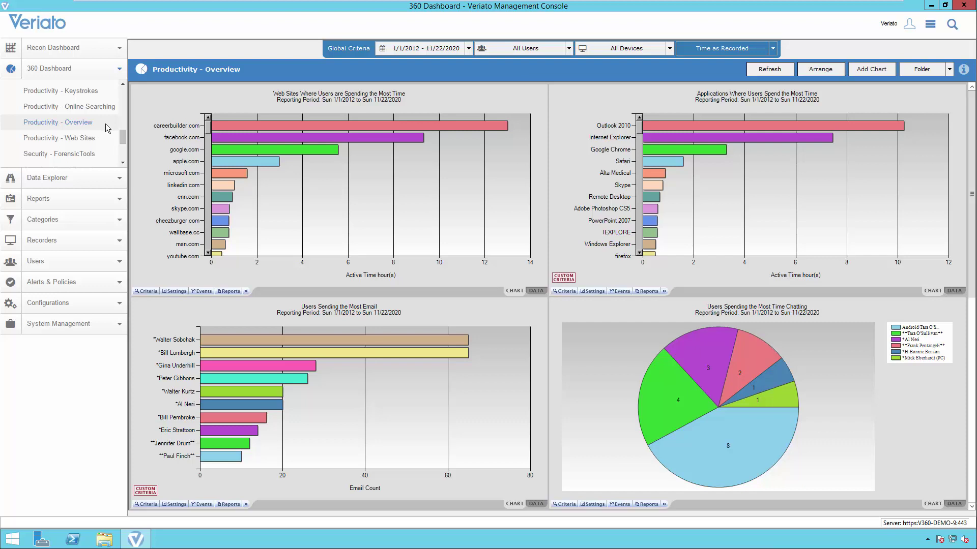
View the Security - Investigations charts for the two users under investigation.
{"action": "left_click", "coordinate": [123, 164]}
{"action": "left_click", "coordinate": [123, 164]}
{"action": "left_click", "coordinate": [123, 163]}
{"action": "left_click", "coordinate": [123, 163]}
{"action": "left_click", "coordinate": [80, 130]}
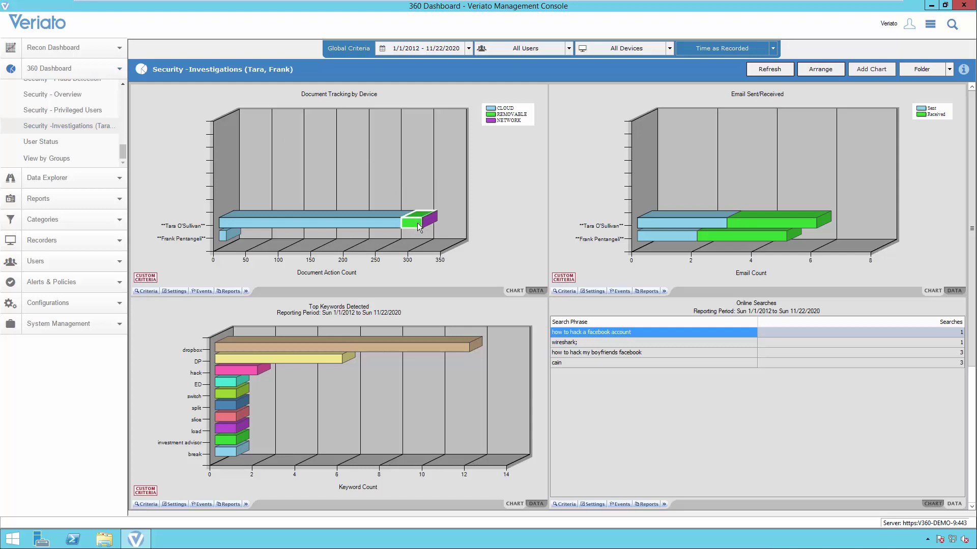
Drill into the removable-media segment of Document Tracking by Device and view the screen snapshot for Acquisition Strategy.docx.
{"action": "mouse_move", "coordinate": [410, 228]}
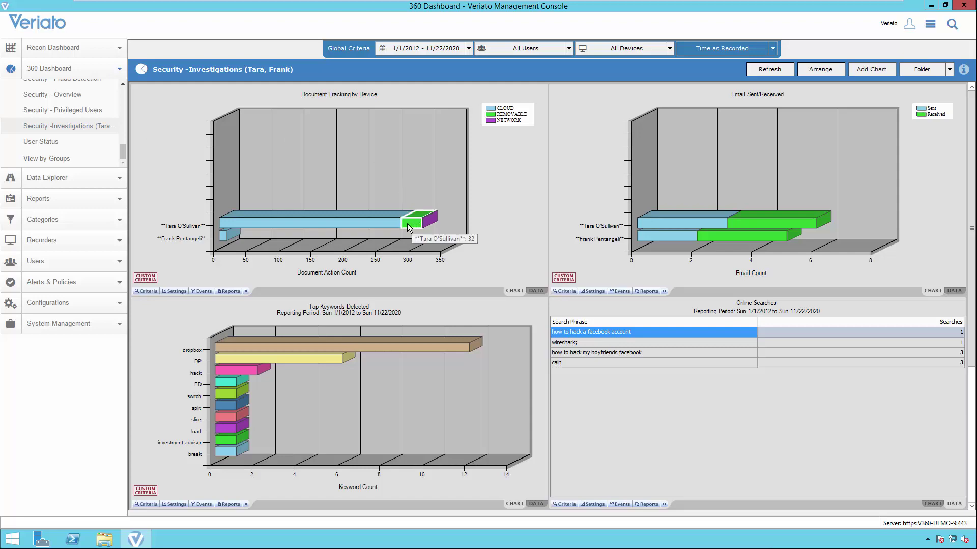
{"action": "left_click", "coordinate": [410, 227]}
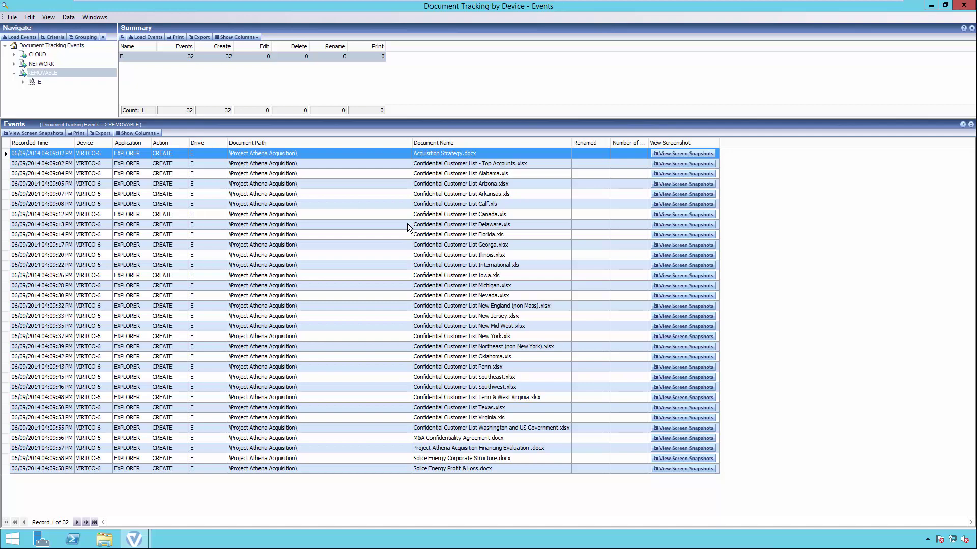
{"action": "left_click", "coordinate": [694, 153]}
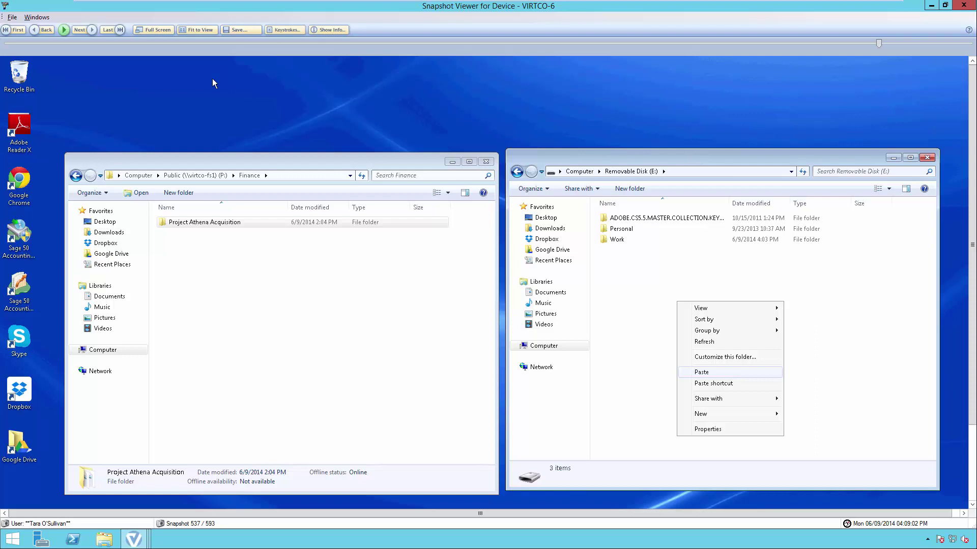
Play back the snapshots around the file transfer, from copying the Project Athena Acquisition folder to the Skype chat.
{"action": "left_click", "coordinate": [47, 29]}
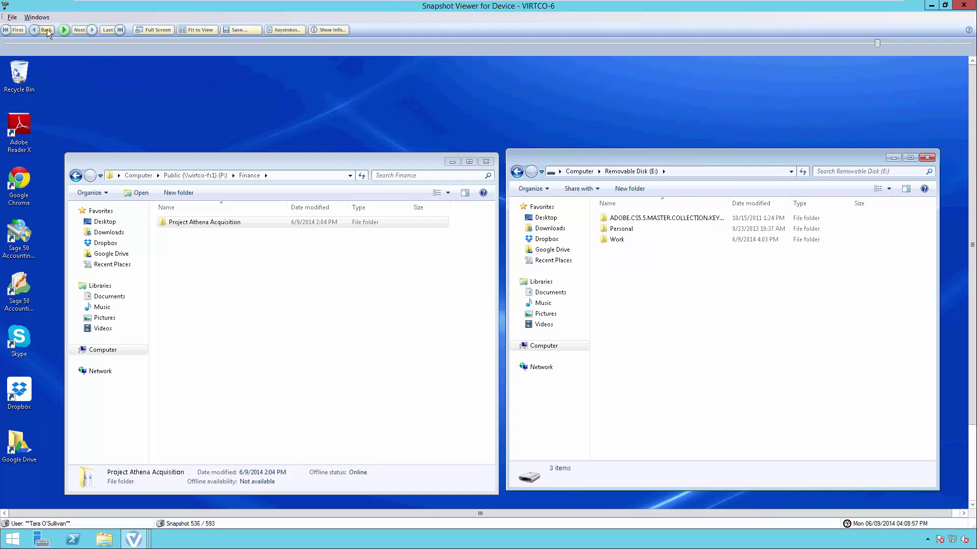
{"action": "left_click", "coordinate": [46, 29]}
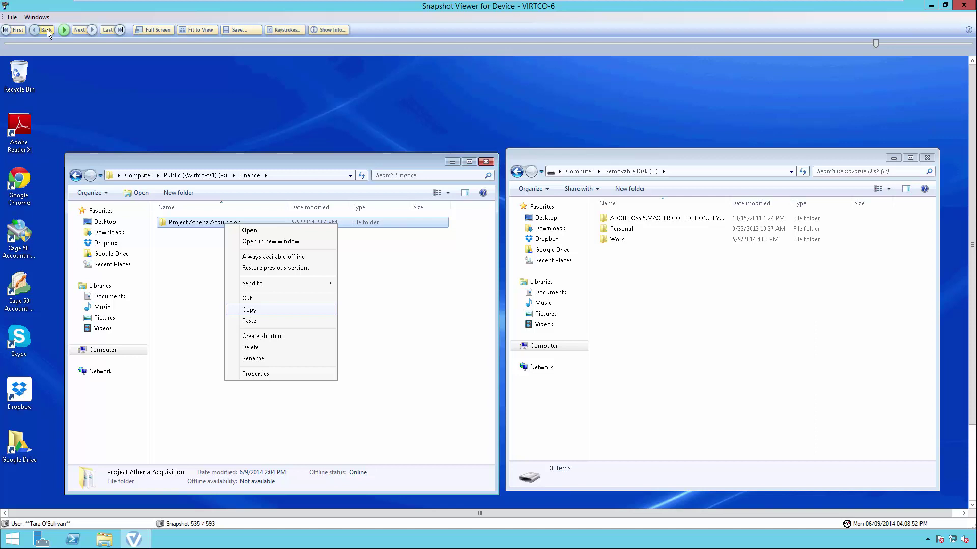
{"action": "left_click", "coordinate": [79, 30]}
{"action": "left_click", "coordinate": [82, 31]}
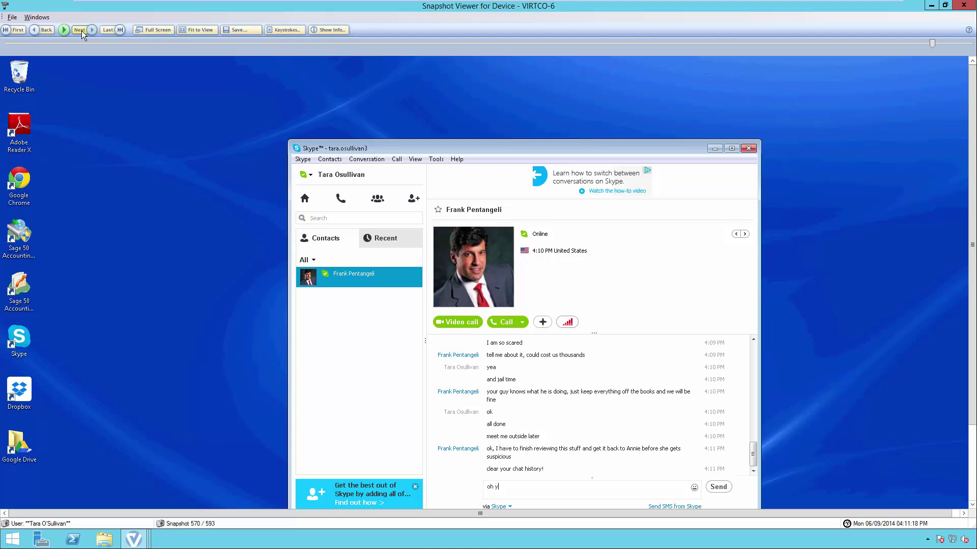
{"action": "left_click", "coordinate": [81, 31]}
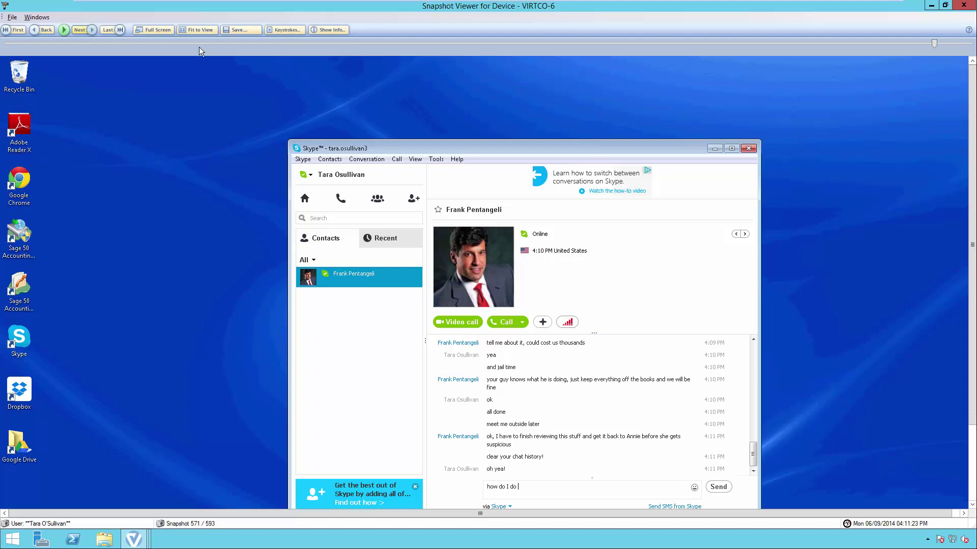
Bring the rest of the Skype chat snapshot into view and overlay its user, device and time information.
{"action": "left_click_drag", "start_coordinate": [971, 126], "coordinate": [974, 232]}
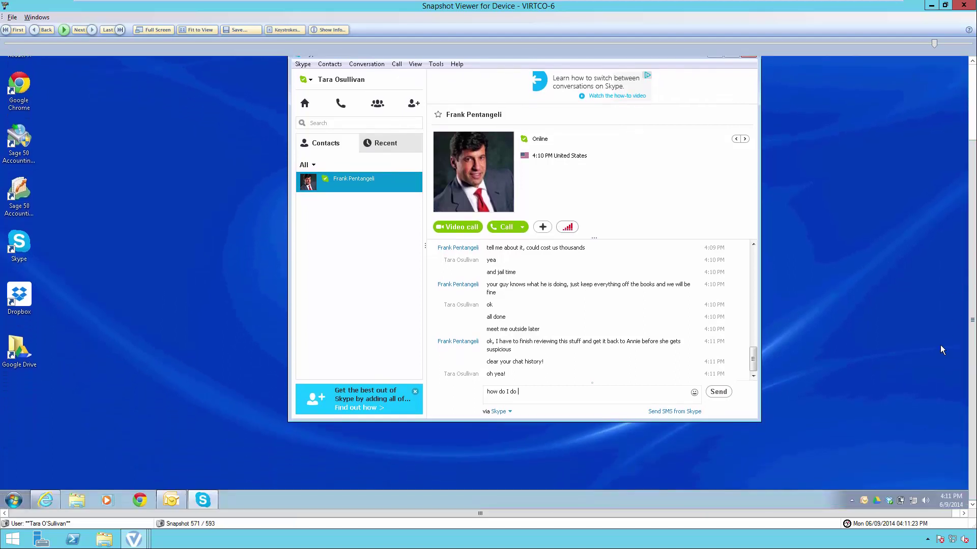
{"action": "left_click", "coordinate": [658, 514]}
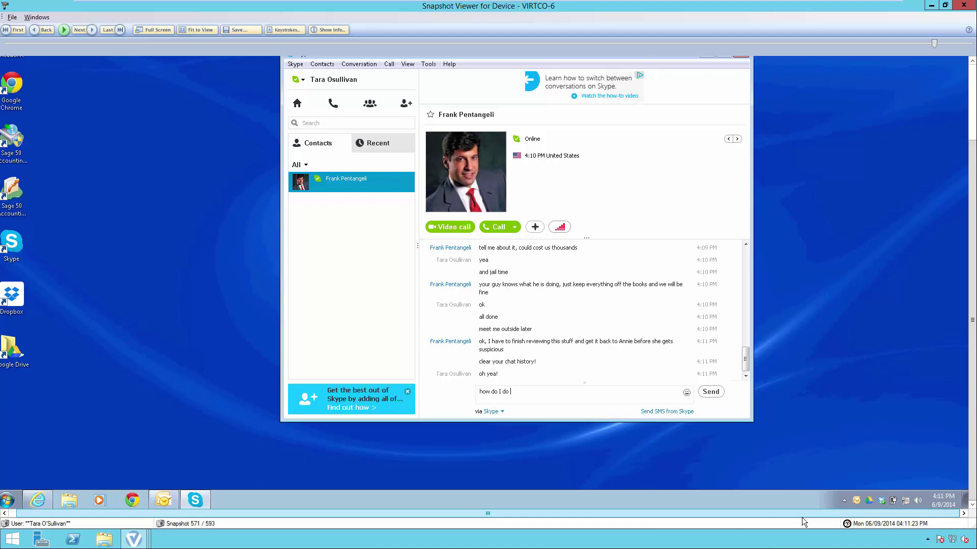
{"action": "left_click", "coordinate": [326, 30]}
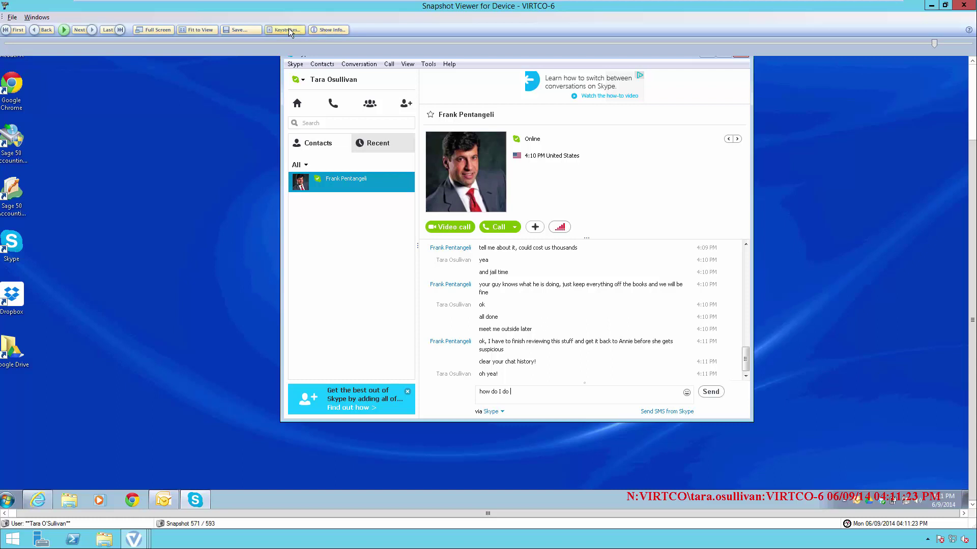
Review the options for saving snapshots as images or video, cancel without saving, and close the snapshot viewer.
{"action": "left_click", "coordinate": [246, 29]}
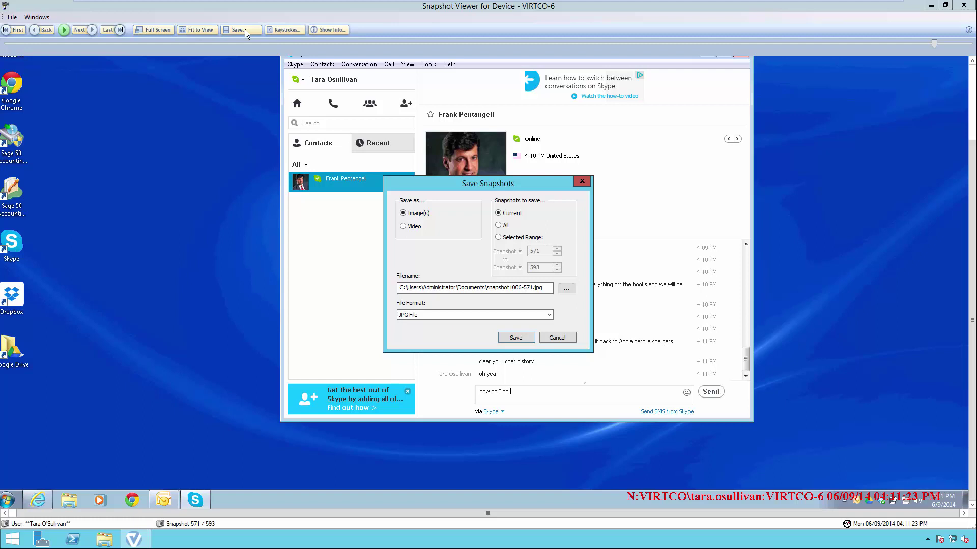
{"action": "left_click", "coordinate": [562, 337]}
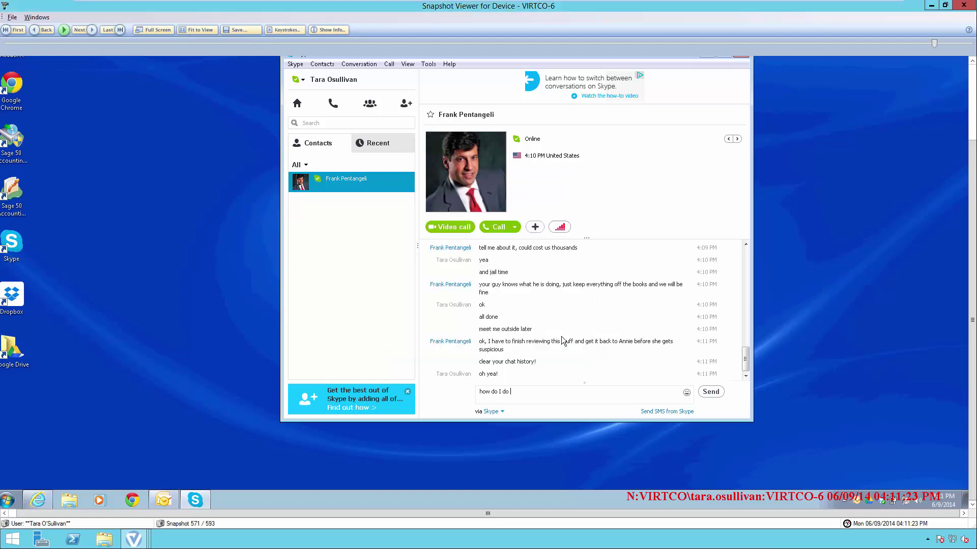
{"action": "left_click", "coordinate": [959, 8]}
{"action": "left_click", "coordinate": [959, 7]}
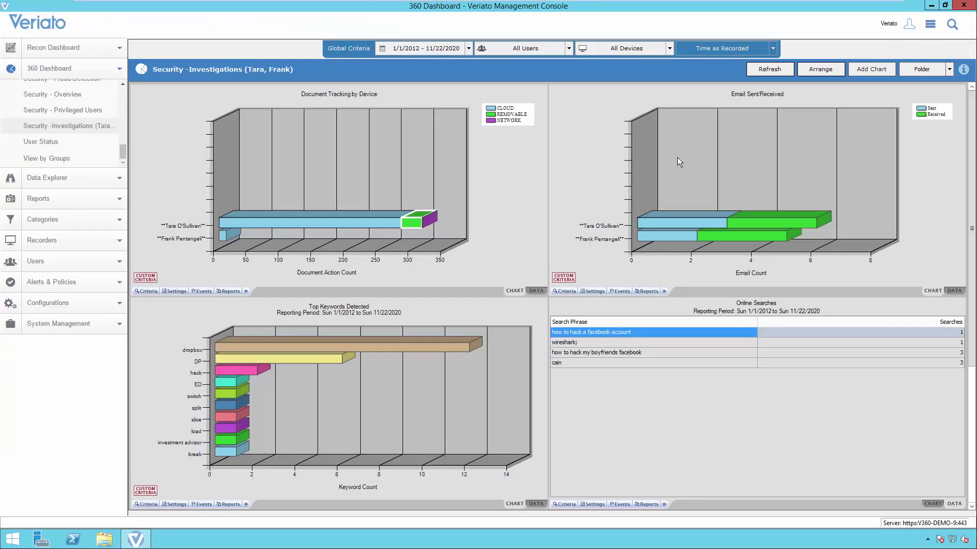
Drill into the larger cloud segment of Document Tracking by Device and highlight the Dropbox events from Acquisition Strategy.docx through Confidential Customer List - Southwest.xlsx.
{"action": "mouse_move", "coordinate": [292, 229]}
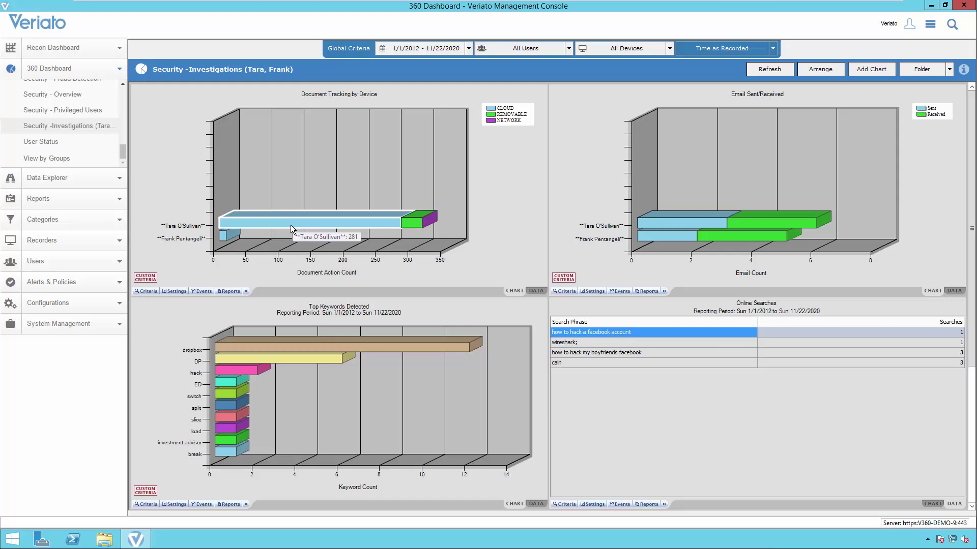
{"action": "left_click", "coordinate": [291, 229]}
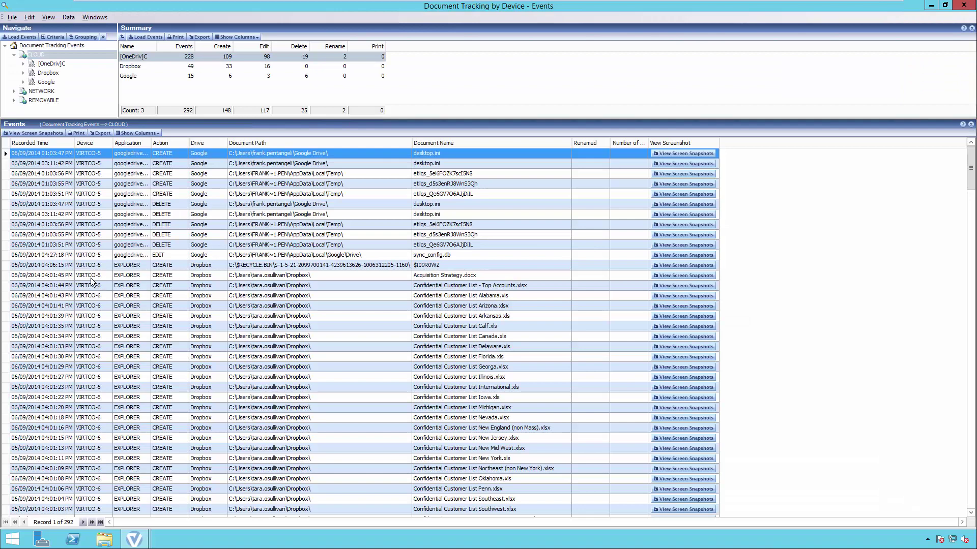
{"action": "left_click", "coordinate": [48, 277]}
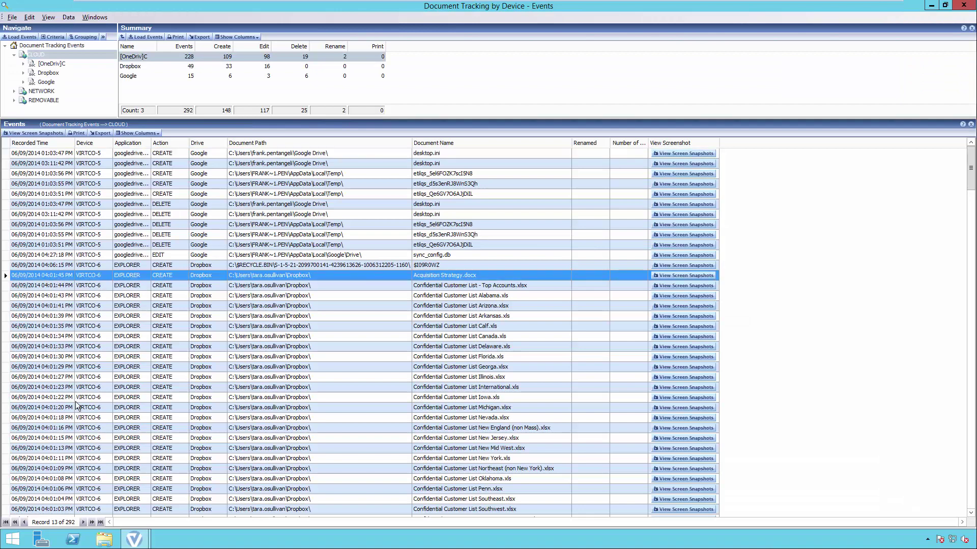
{"action": "left_click", "coordinate": [50, 510], "text": "shift"}
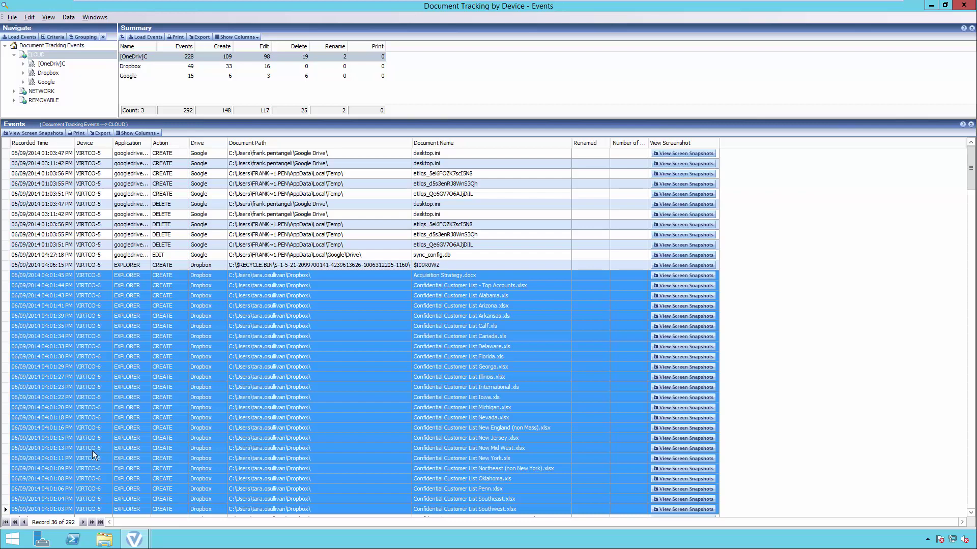
{"action": "left_click", "coordinate": [964, 6]}
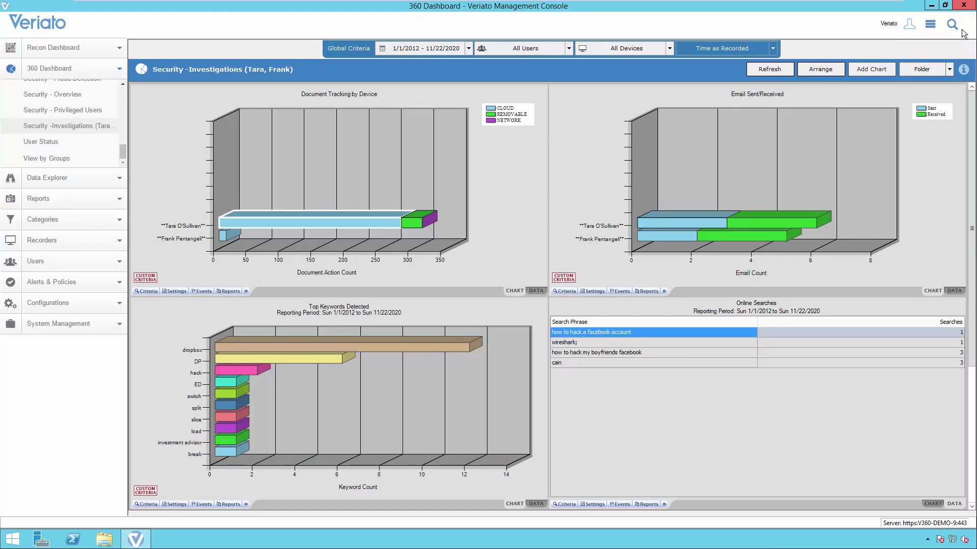
Drill into the sent emails of the Email Sent/Received chart and view the attachment list of the forwarded Project Athena email.
{"action": "double_click", "coordinate": [676, 222]}
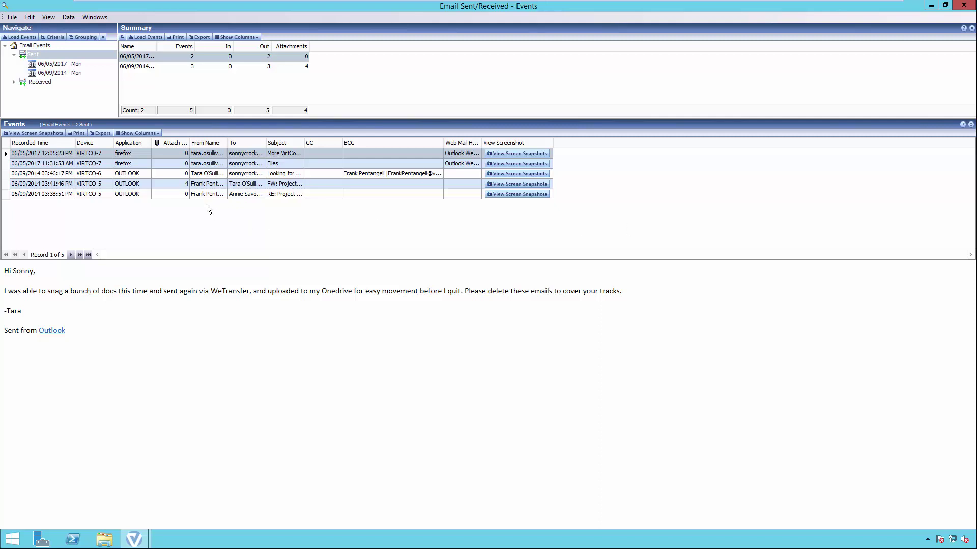
{"action": "left_click", "coordinate": [198, 186]}
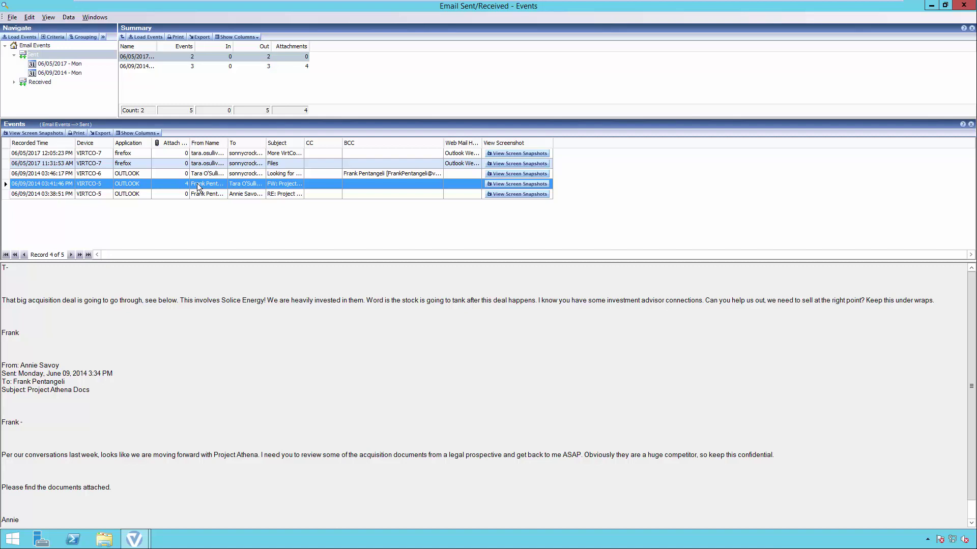
{"action": "left_click", "coordinate": [185, 187]}
{"action": "left_click", "coordinate": [184, 184]}
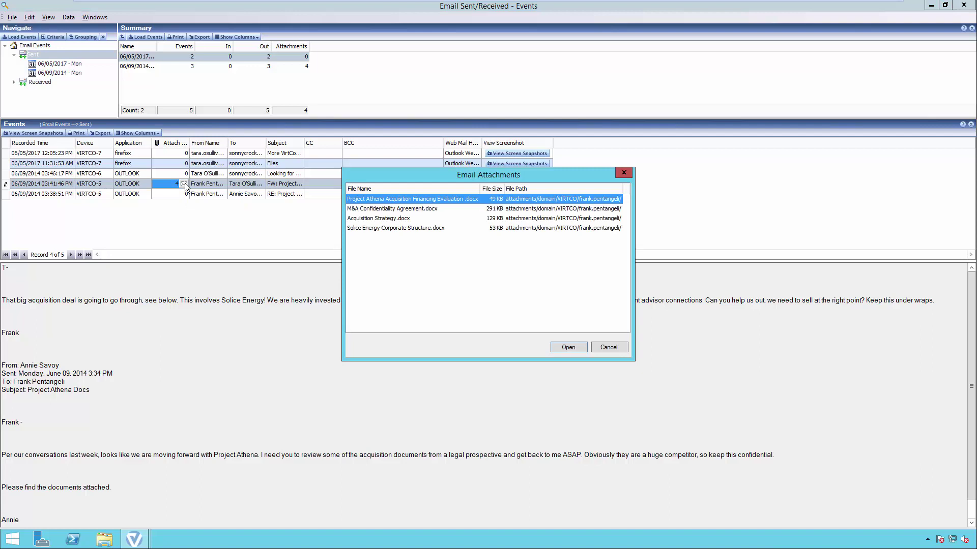
{"action": "left_click", "coordinate": [608, 346]}
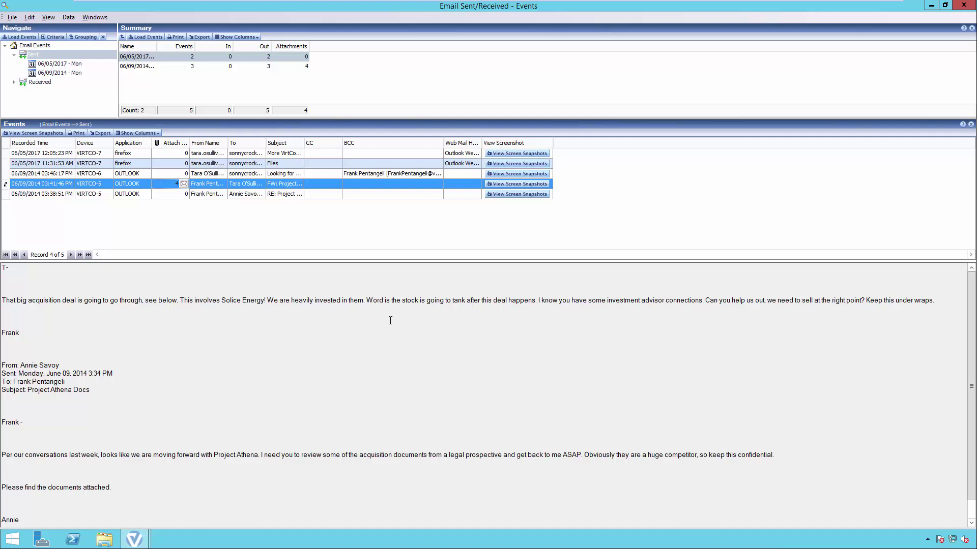
Copy the company name Solice Energy from the email body and return to the 360 Dashboard.
{"action": "left_click_drag", "start_coordinate": [222, 300], "coordinate": [252, 298]}
{"action": "key", "text": "ctrl+c"}
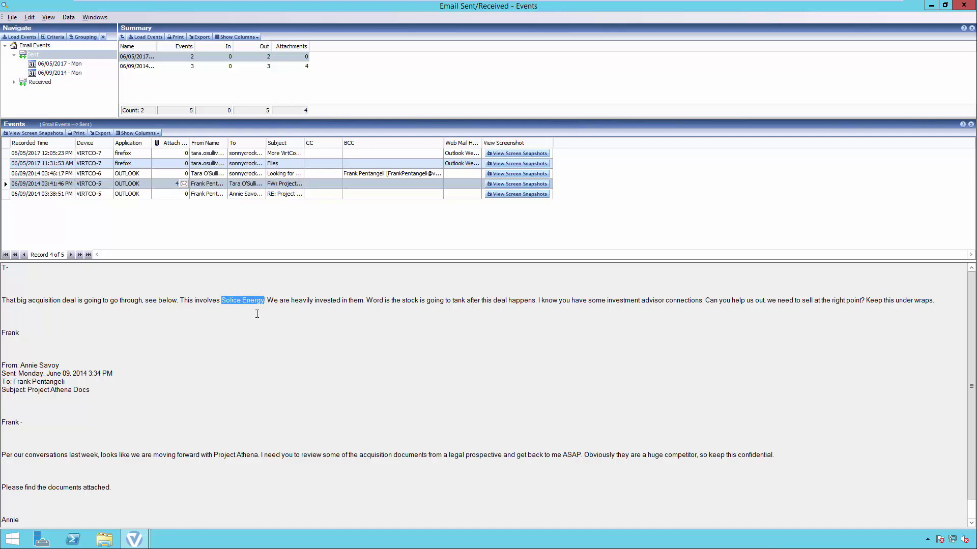
{"action": "left_click", "coordinate": [962, 6]}
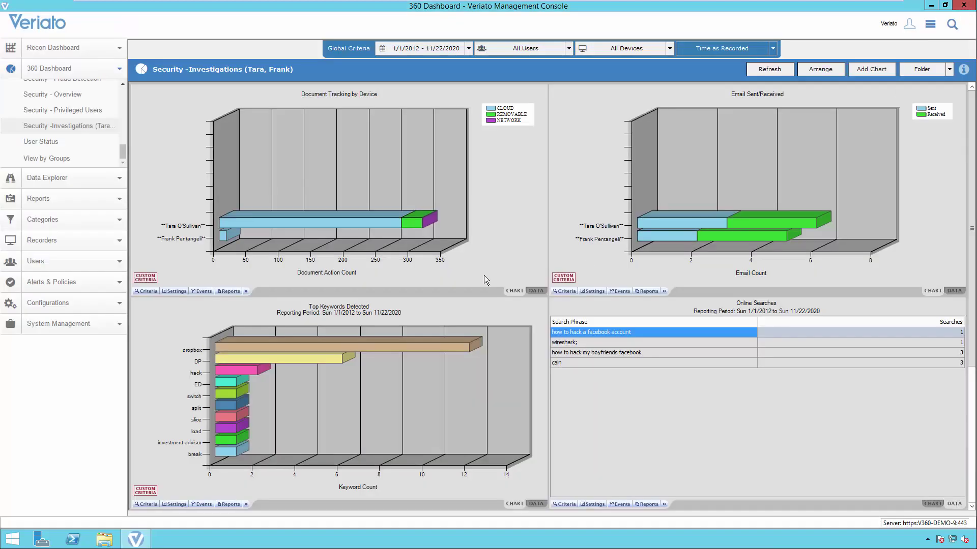
Set up a search for Solice Energy across all users and devices, covering Email Contents.
{"action": "left_click", "coordinate": [952, 24]}
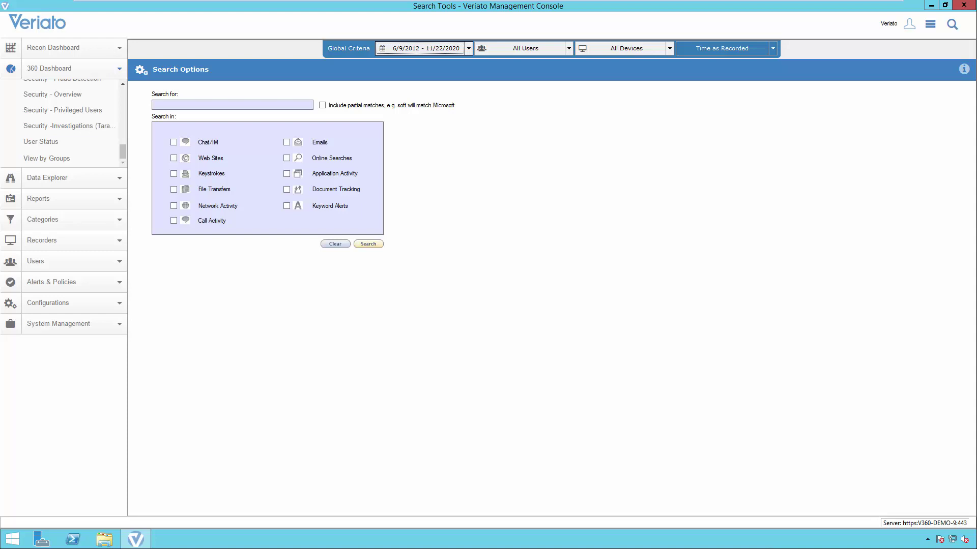
{"action": "right_click", "coordinate": [216, 105]}
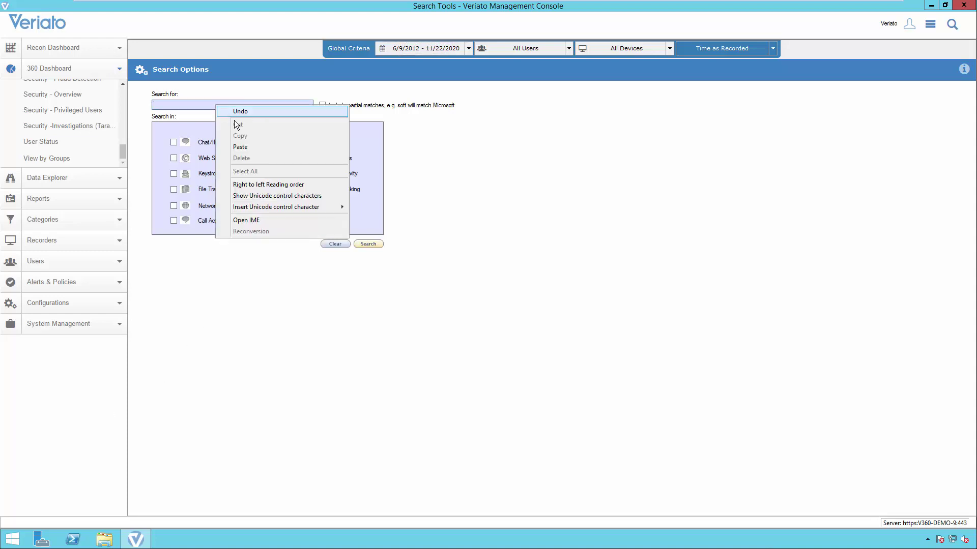
{"action": "left_click", "coordinate": [241, 147]}
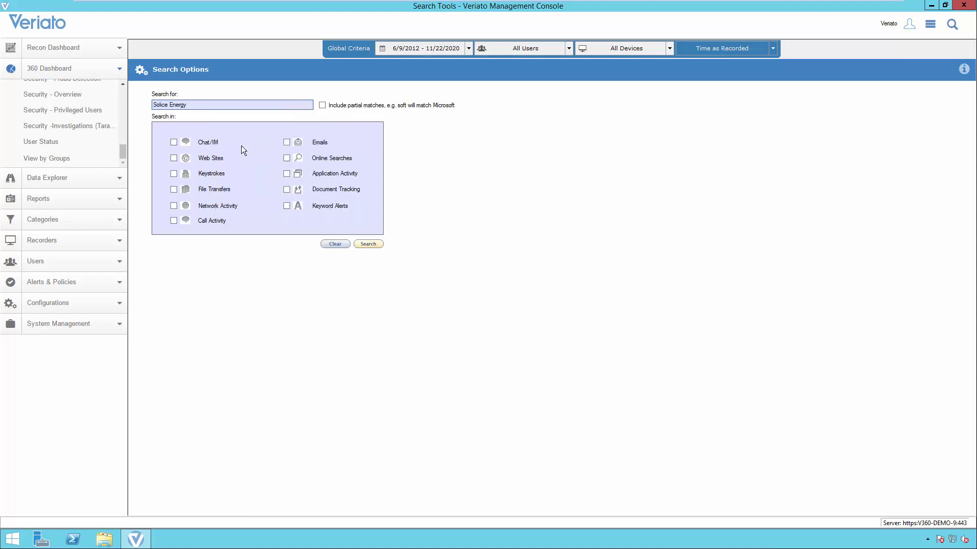
{"action": "left_click", "coordinate": [320, 142]}
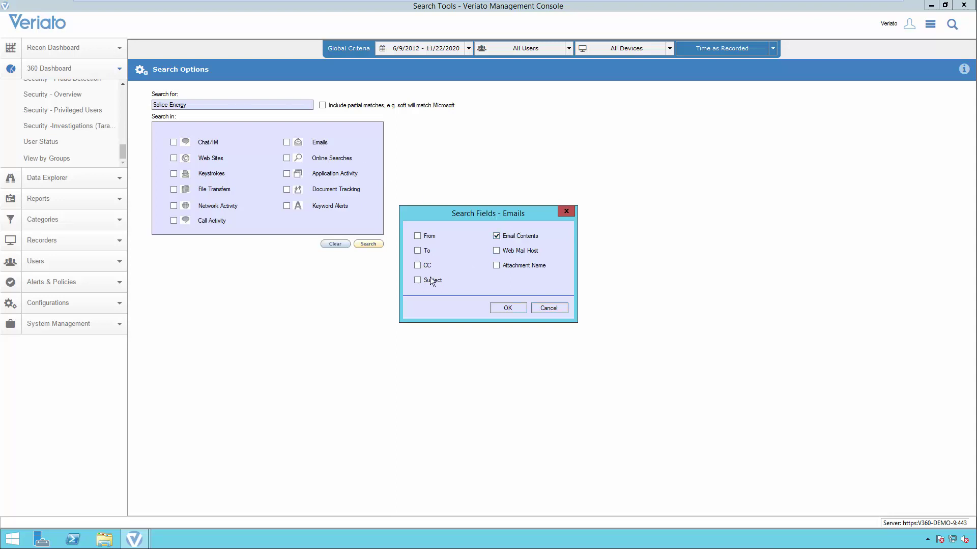
{"action": "left_click", "coordinate": [507, 309]}
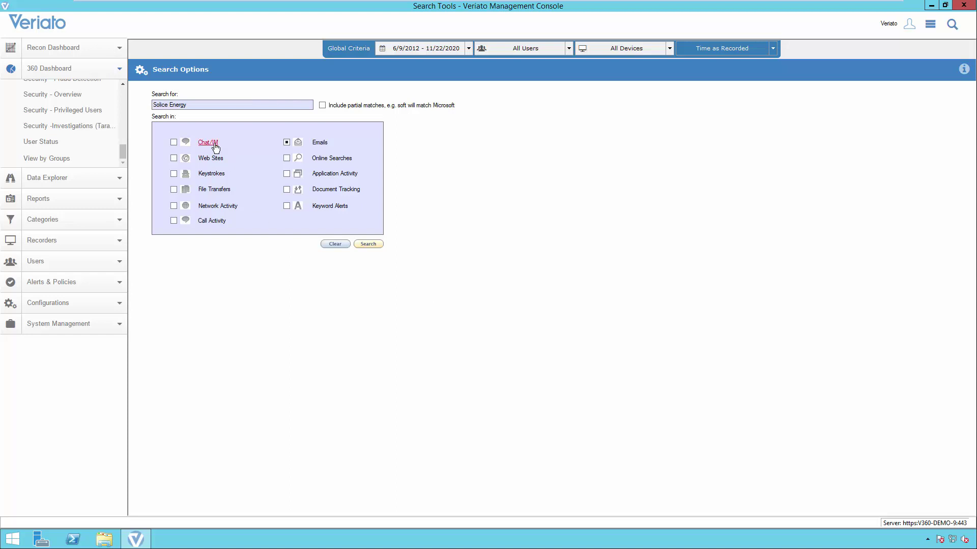
Add Chat/IM, Keystrokes and Document Tracking to the Solice Energy search scope and run the search.
{"action": "left_click", "coordinate": [208, 143]}
{"action": "left_click", "coordinate": [504, 308]}
{"action": "left_click", "coordinate": [211, 174]}
{"action": "left_click", "coordinate": [508, 308]}
{"action": "left_click", "coordinate": [336, 191]}
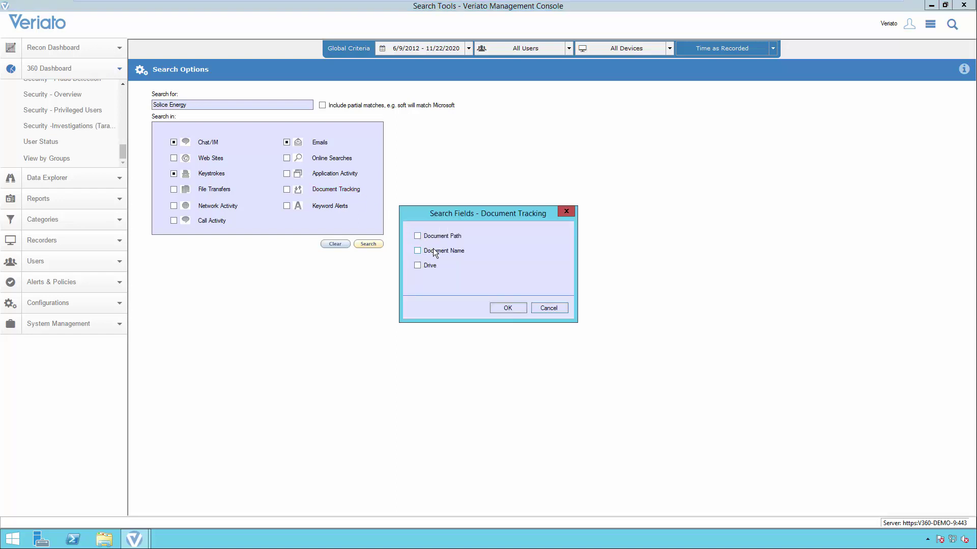
{"action": "left_click", "coordinate": [499, 309]}
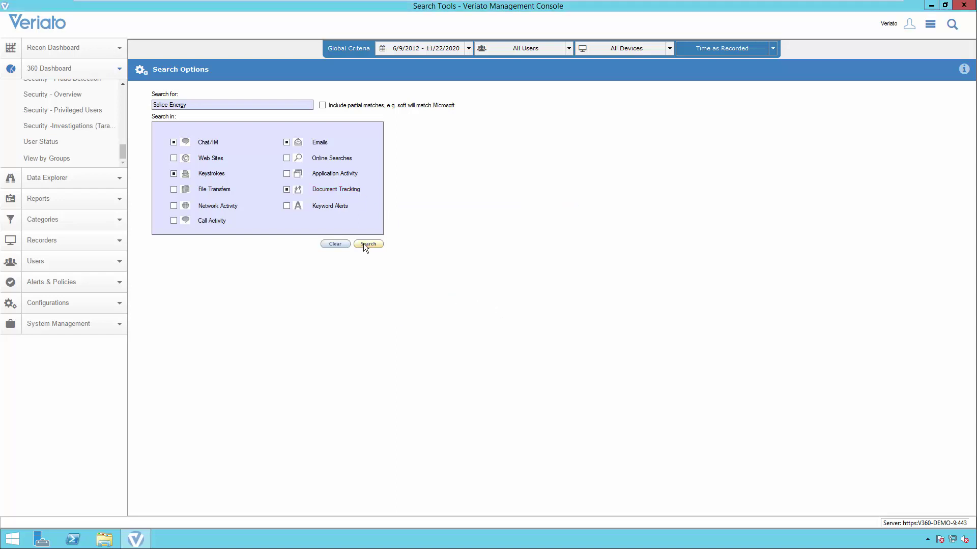
{"action": "left_click", "coordinate": [368, 245]}
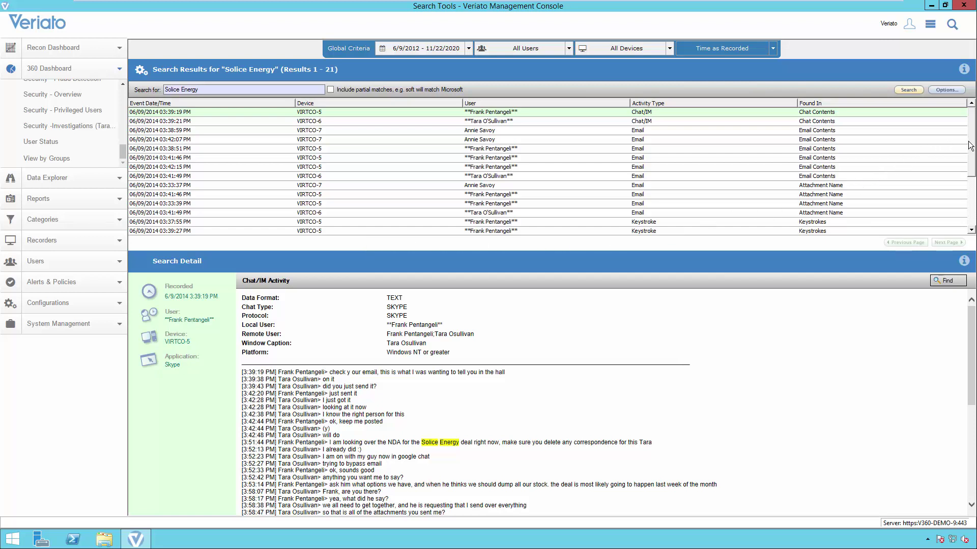
Look through the Solice Energy search results and view the screen snapshots for the first Chat/IM result.
{"action": "left_click_drag", "start_coordinate": [970, 148], "coordinate": [971, 202]}
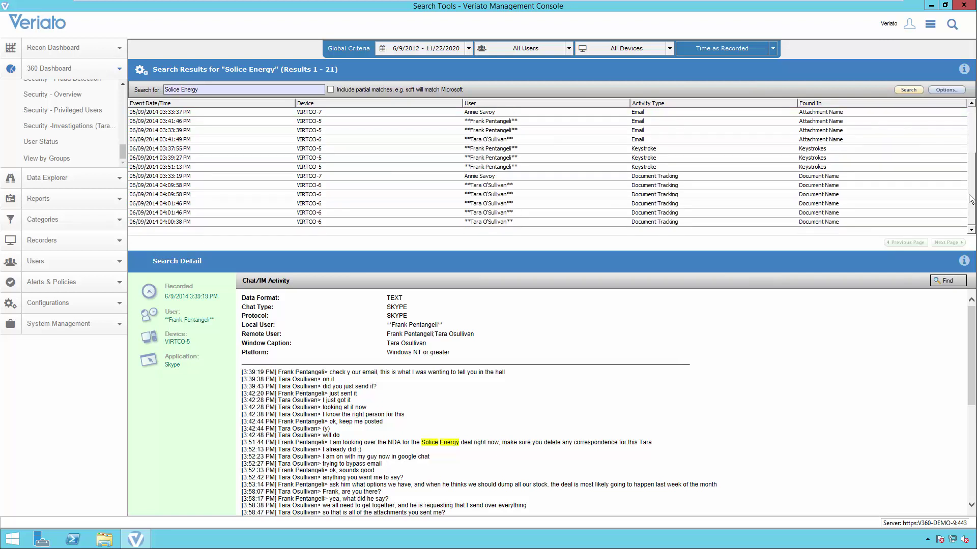
{"action": "left_click_drag", "start_coordinate": [971, 193], "coordinate": [972, 133]}
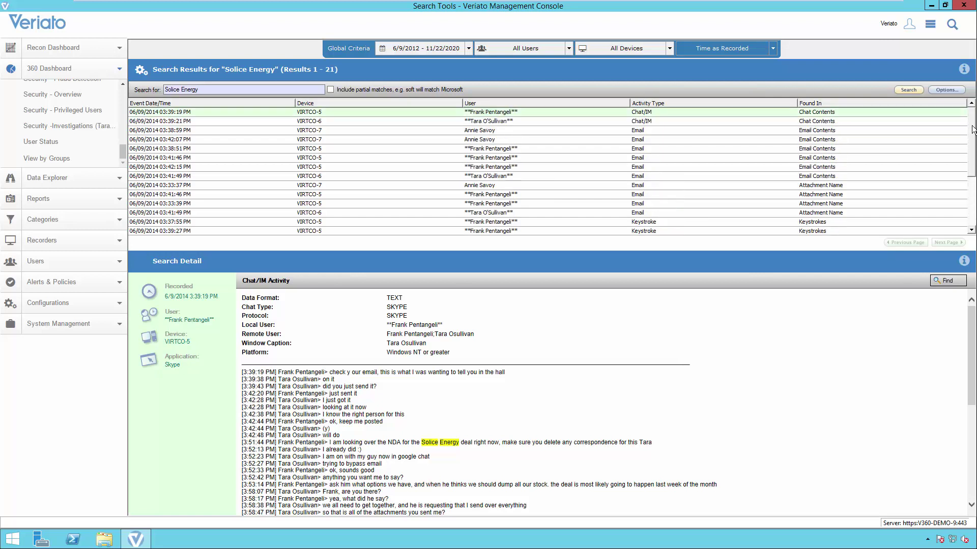
{"action": "right_click", "coordinate": [403, 117]}
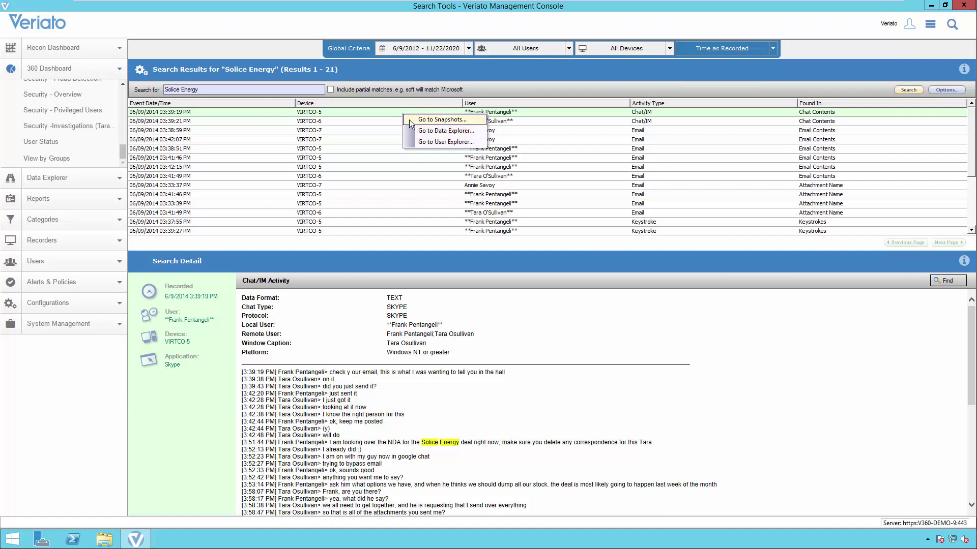
{"action": "left_click", "coordinate": [409, 120]}
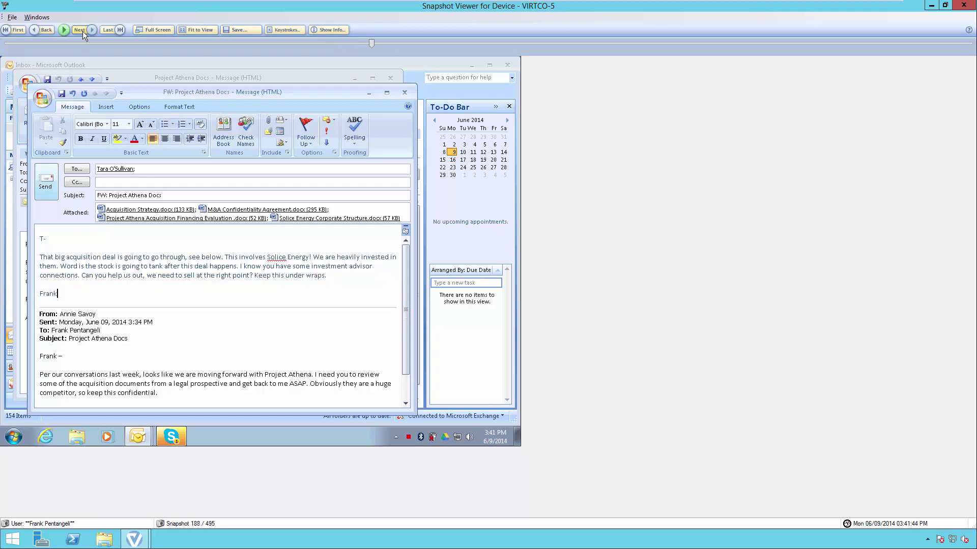
{"action": "left_click", "coordinate": [952, 9]}
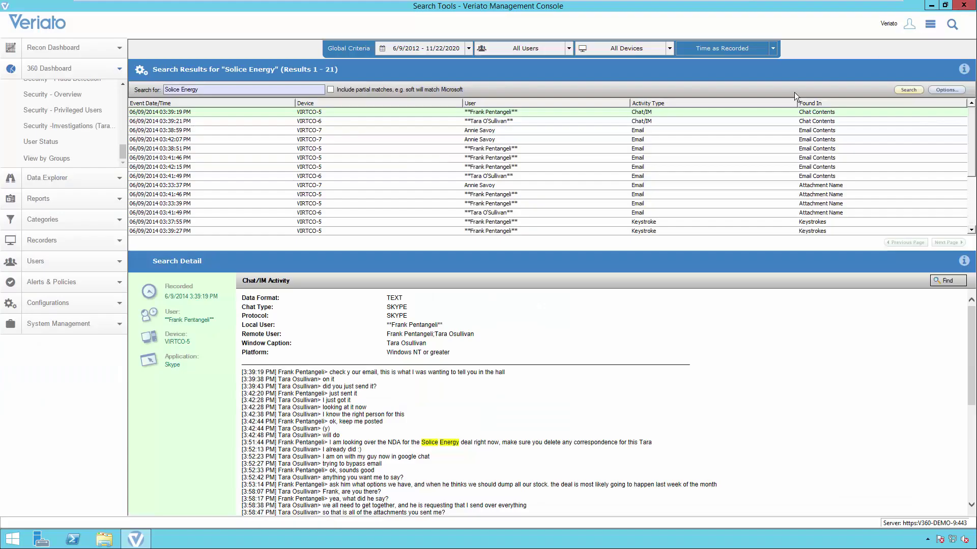
Query Keystroke Events in Data Explorer for Solice Energy in the Keystrokes field, using the global date, device and user criteria.
{"action": "left_click", "coordinate": [32, 178]}
{"action": "left_click", "coordinate": [56, 109]}
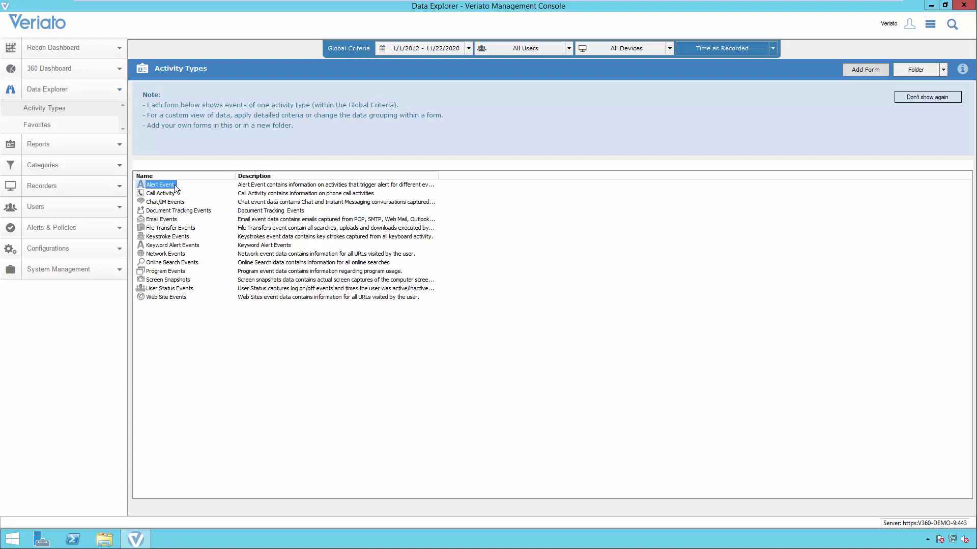
{"action": "double_click", "coordinate": [176, 237]}
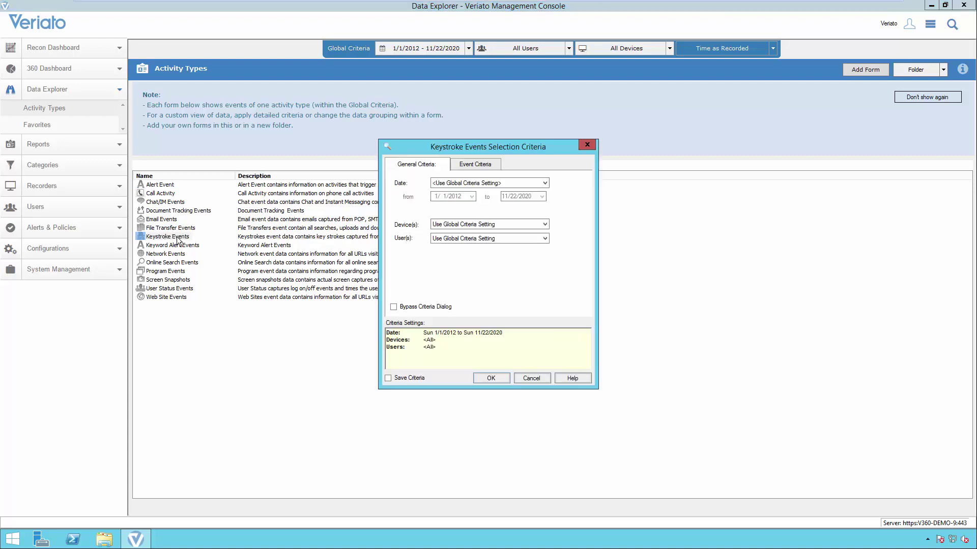
{"action": "left_click", "coordinate": [475, 163]}
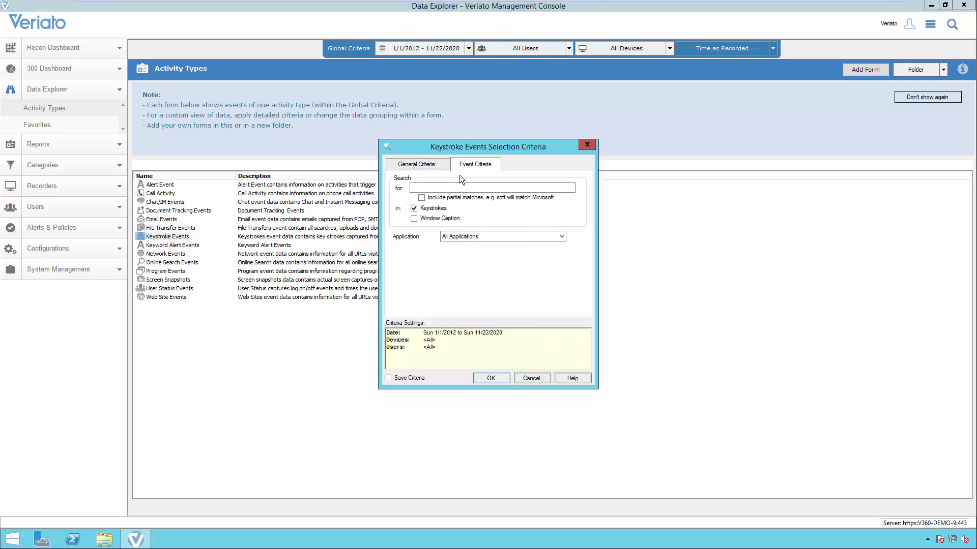
{"action": "right_click", "coordinate": [432, 187]}
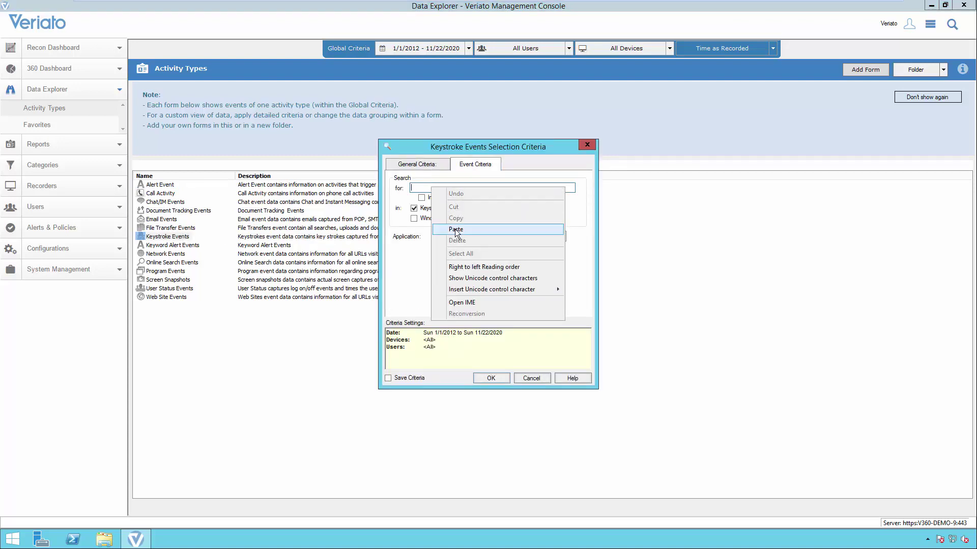
{"action": "left_click", "coordinate": [455, 228]}
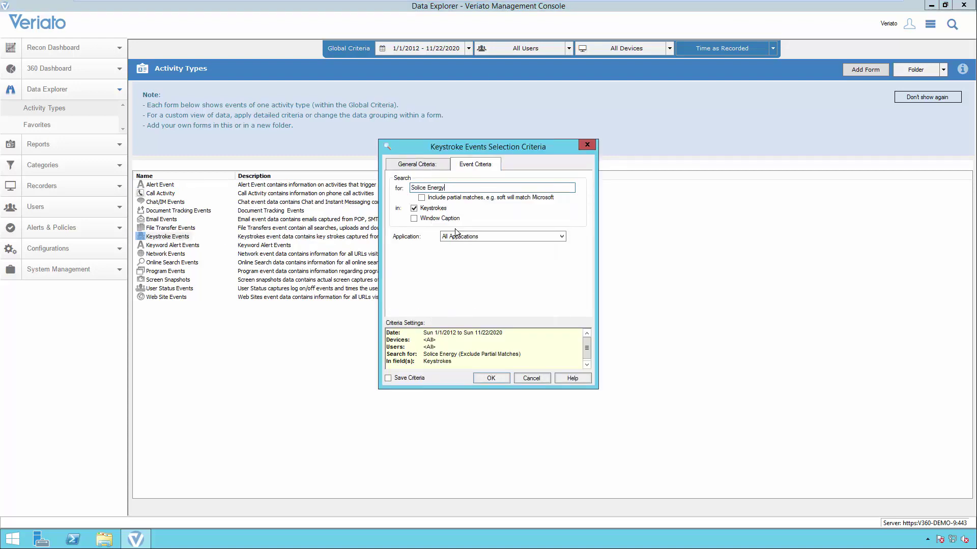
{"action": "left_click", "coordinate": [492, 378]}
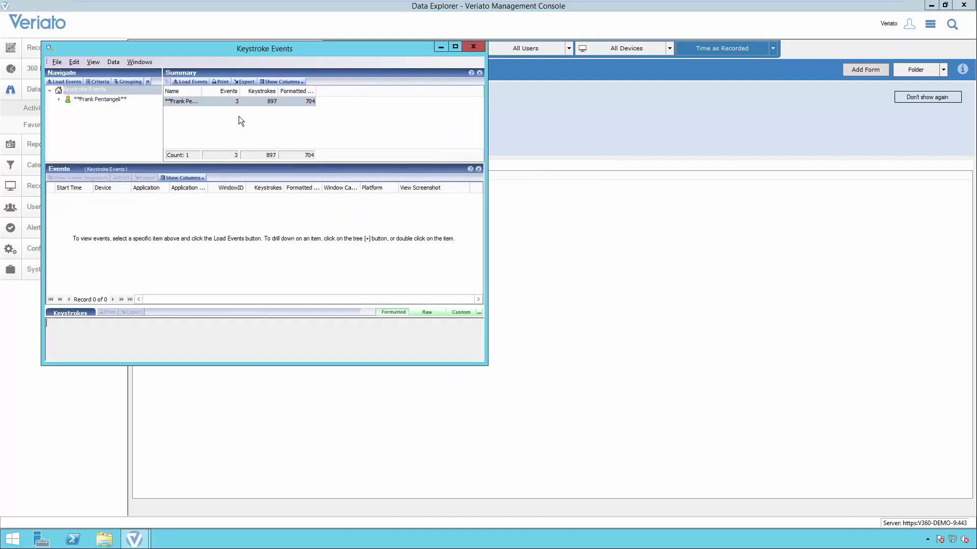
Load the matching user's keystroke events, examine where Solice Energy was typed in the second Outlook 2010 event, and close the results.
{"action": "left_click", "coordinate": [195, 82]}
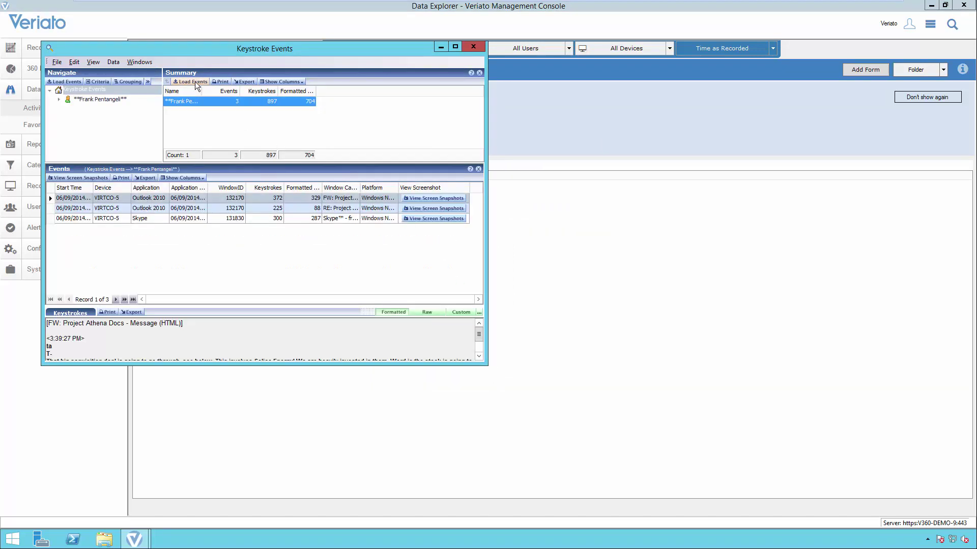
{"action": "left_click", "coordinate": [143, 209]}
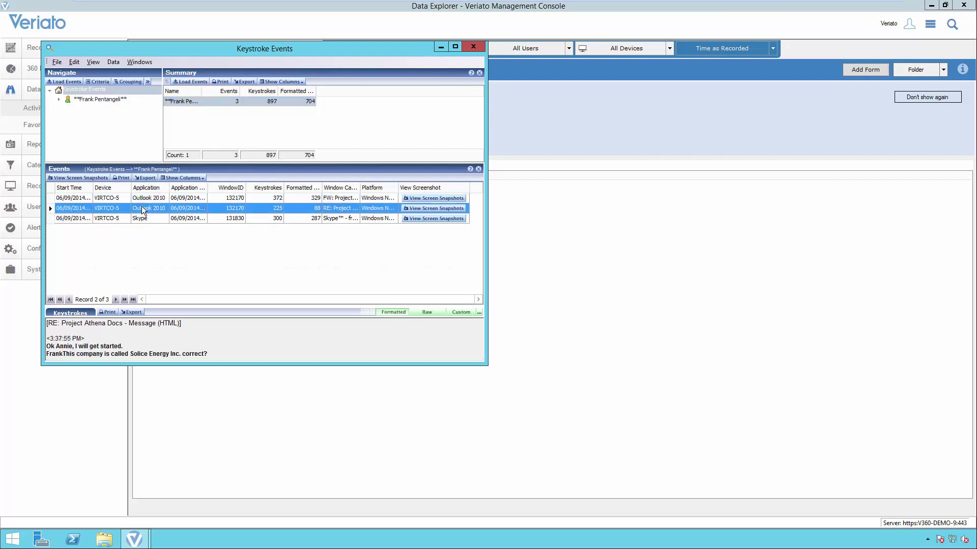
{"action": "left_click_drag", "start_coordinate": [132, 353], "coordinate": [166, 351]}
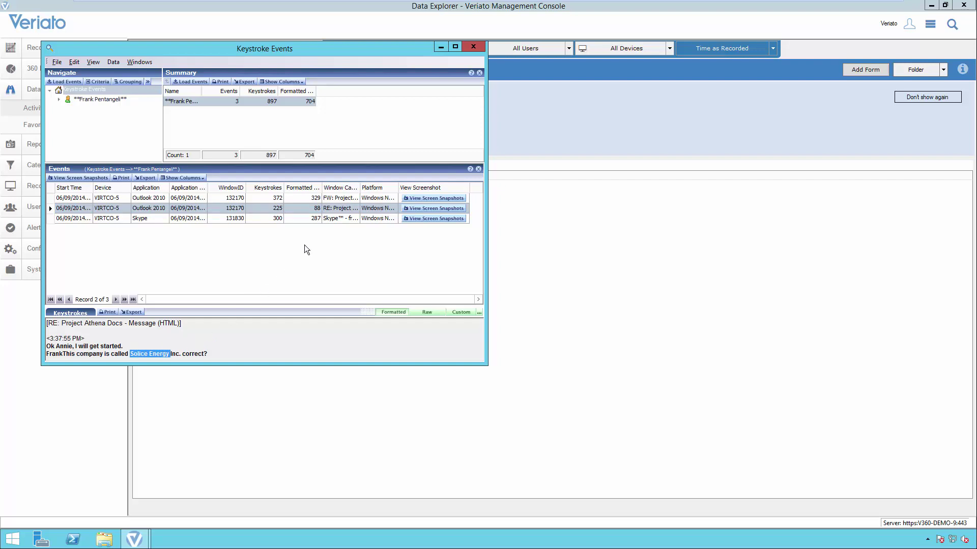
{"action": "left_click", "coordinate": [475, 49]}
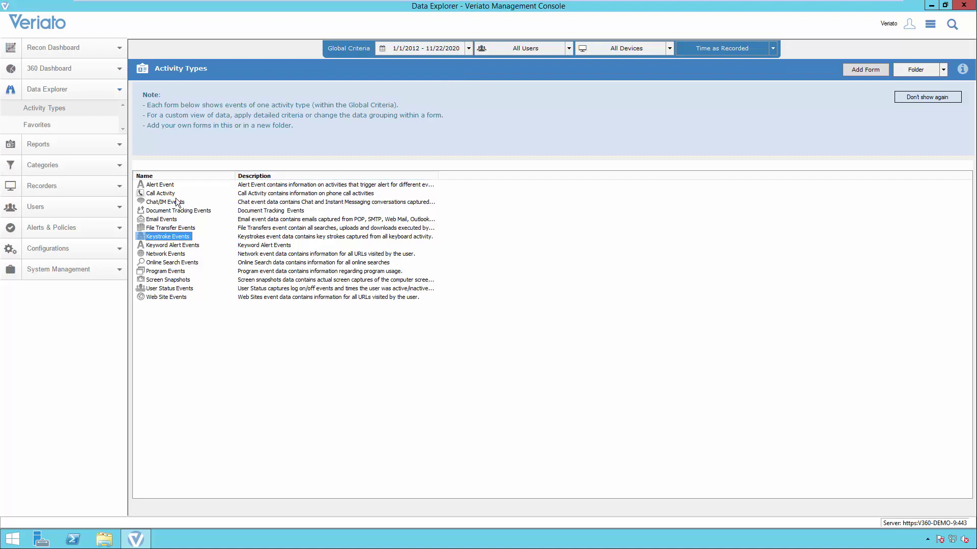
View the recorded Applications data of the third user in the Administration group, then close the events window.
{"action": "left_click", "coordinate": [101, 207]}
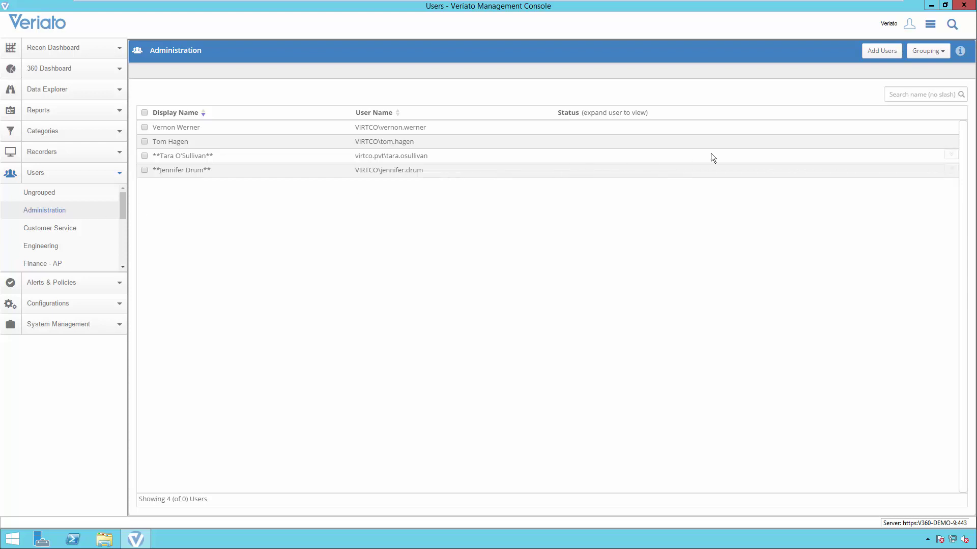
{"action": "left_click", "coordinate": [949, 156]}
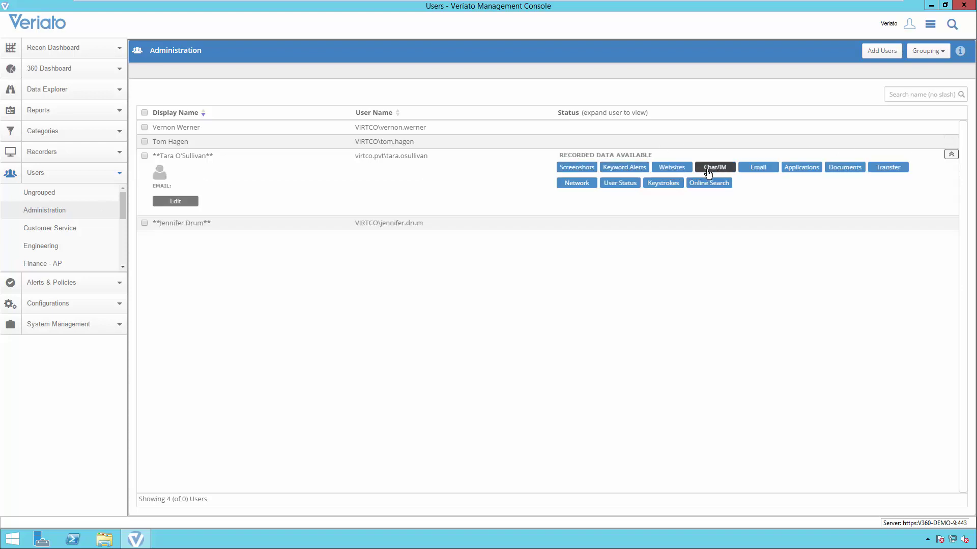
{"action": "left_click", "coordinate": [800, 172]}
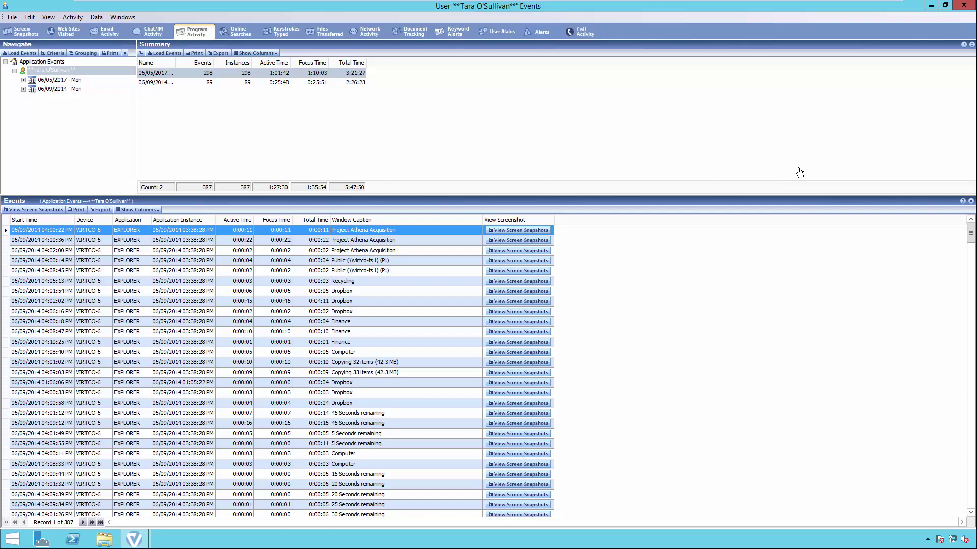
{"action": "left_click", "coordinate": [963, 5]}
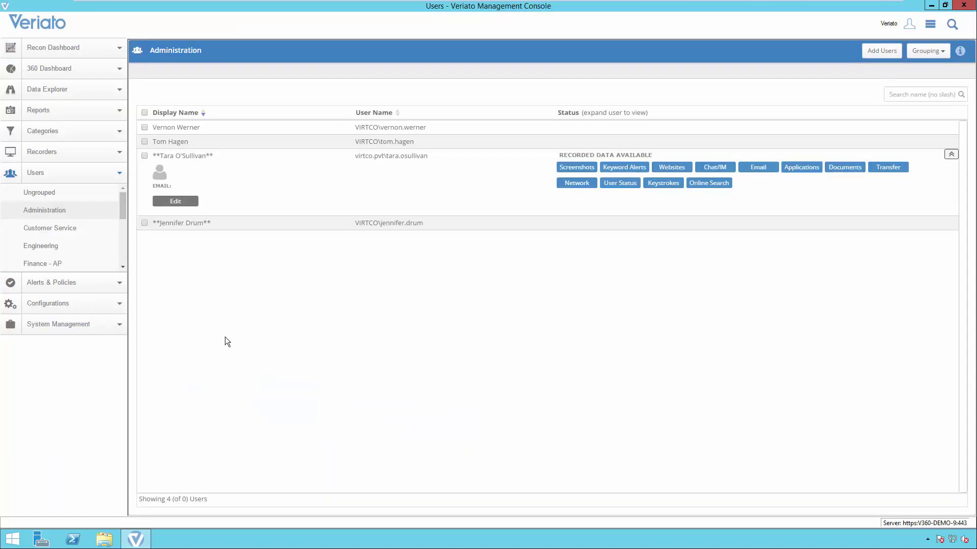
Run the Web Sites report on where users are spending the most time, using the global criteria.
{"action": "left_click", "coordinate": [119, 112]}
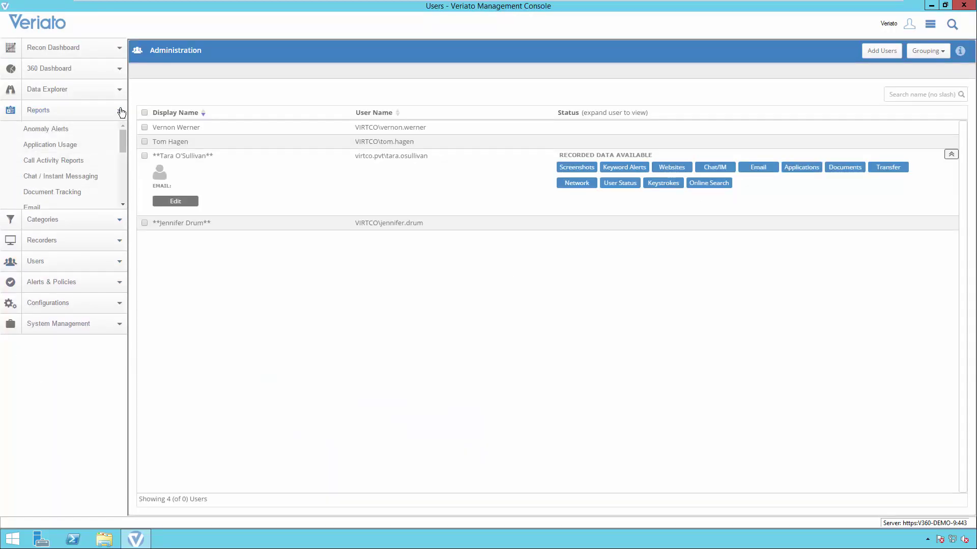
{"action": "left_click_drag", "start_coordinate": [124, 140], "coordinate": [130, 191]}
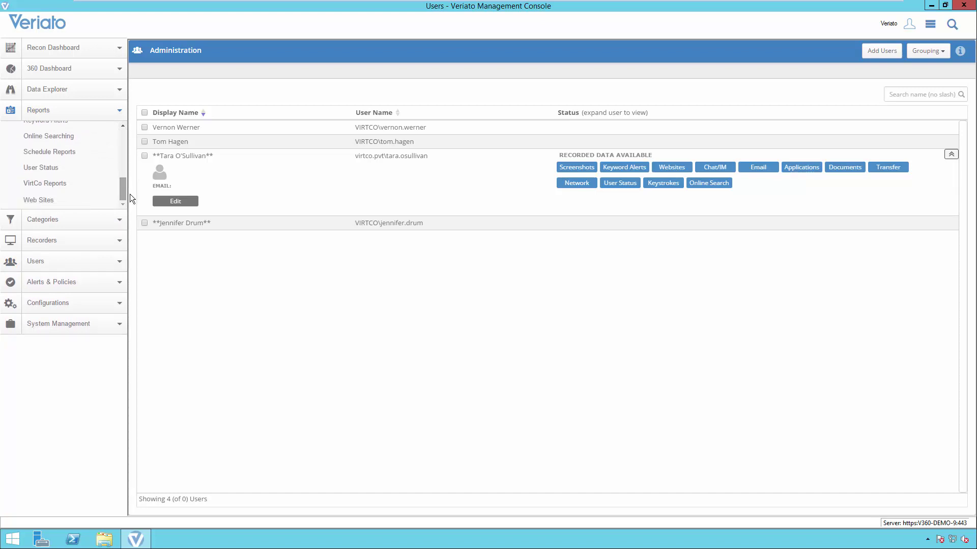
{"action": "left_click", "coordinate": [42, 202]}
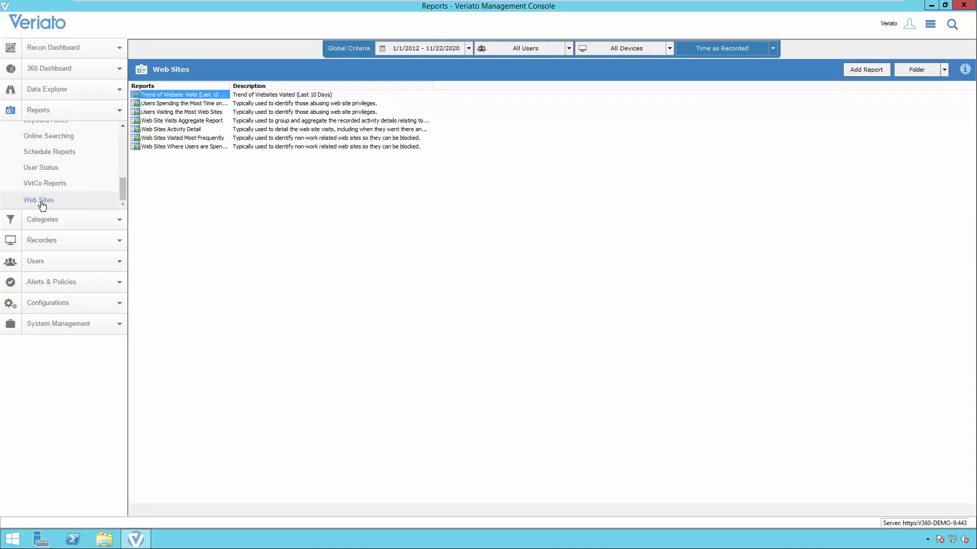
{"action": "double_click", "coordinate": [192, 148]}
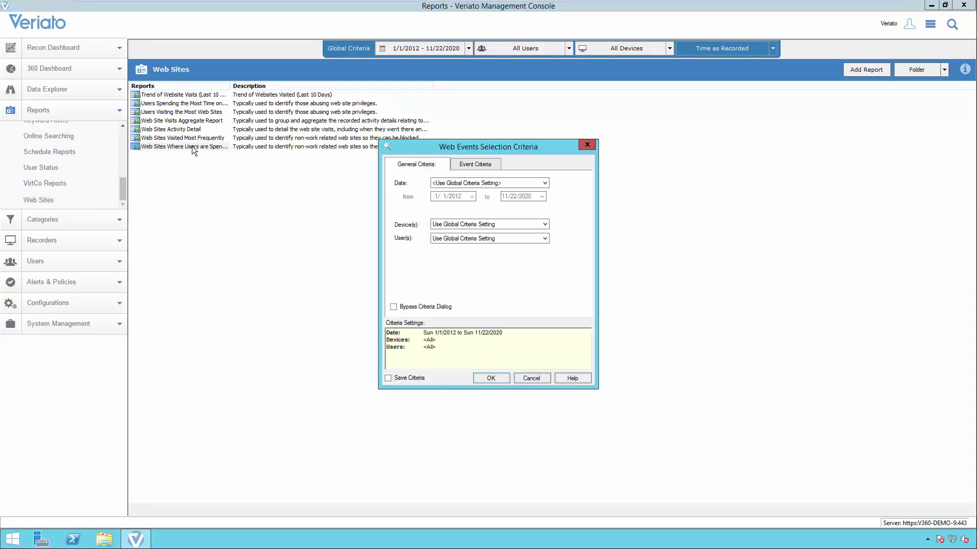
{"action": "left_click", "coordinate": [496, 379]}
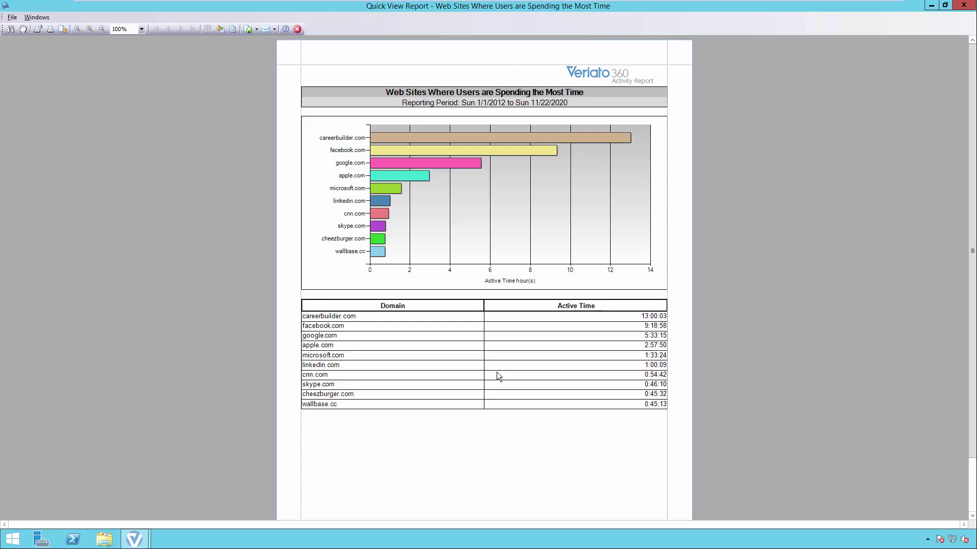
Check the document formats available for exporting the web sites report, then close the report.
{"action": "left_click", "coordinate": [256, 29]}
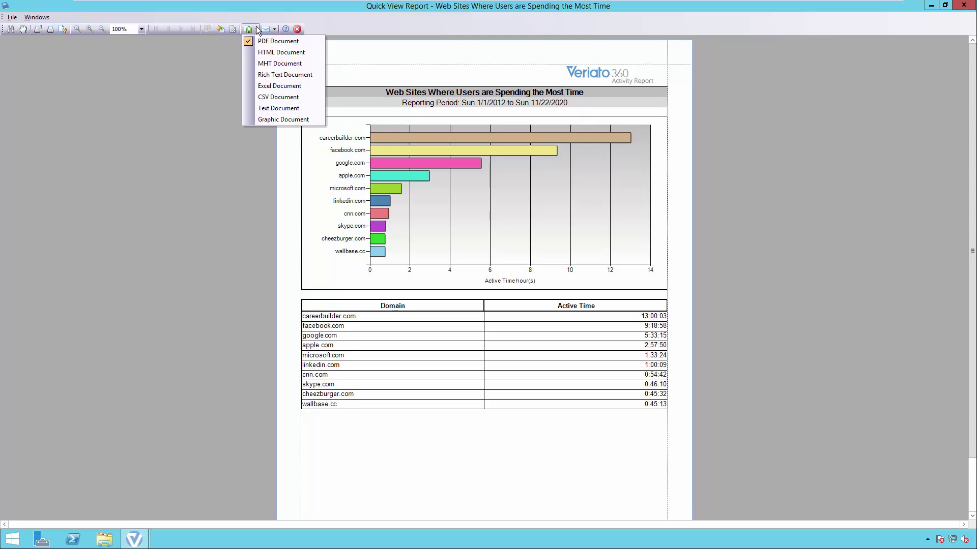
{"action": "left_click", "coordinate": [255, 26]}
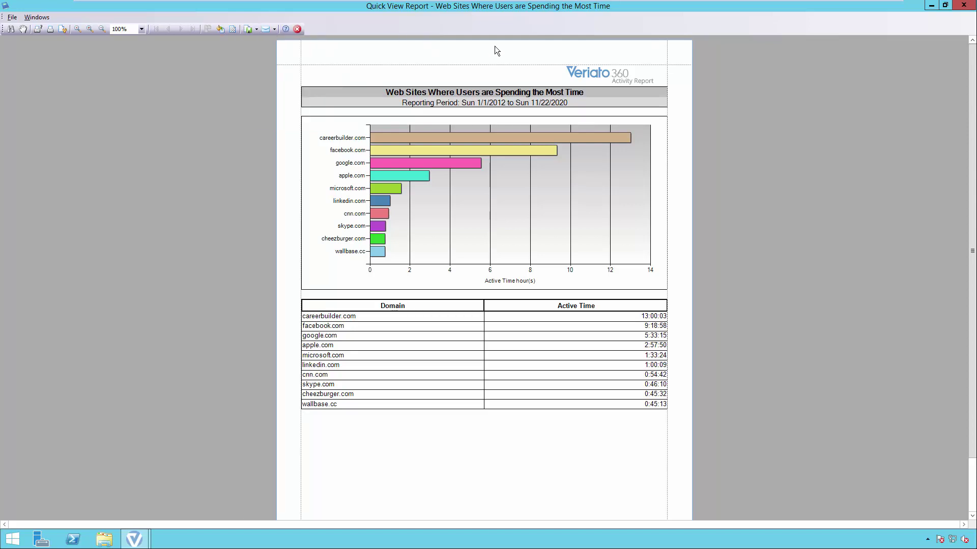
{"action": "left_click", "coordinate": [963, 6]}
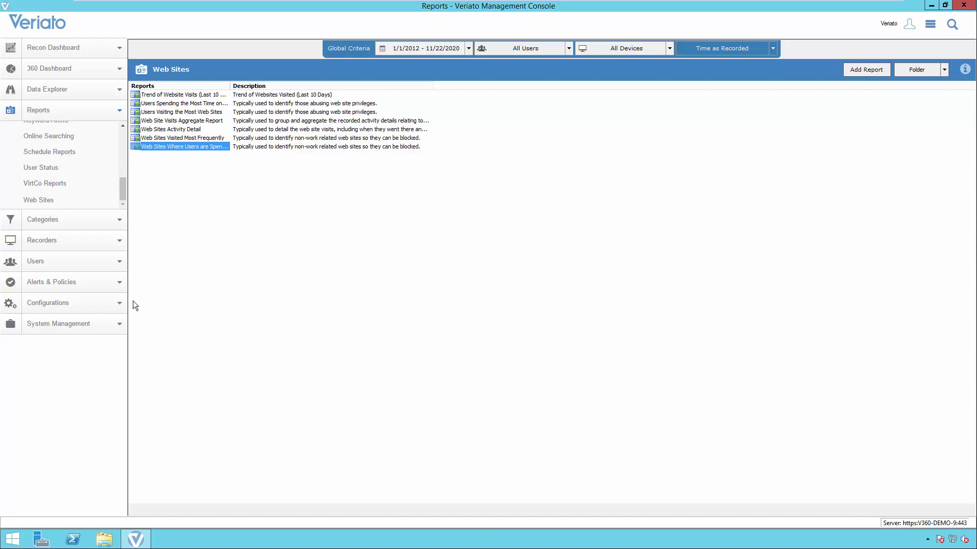
Open the Splunk Server export profile for editing in the Export configuration.
{"action": "left_click", "coordinate": [85, 304]}
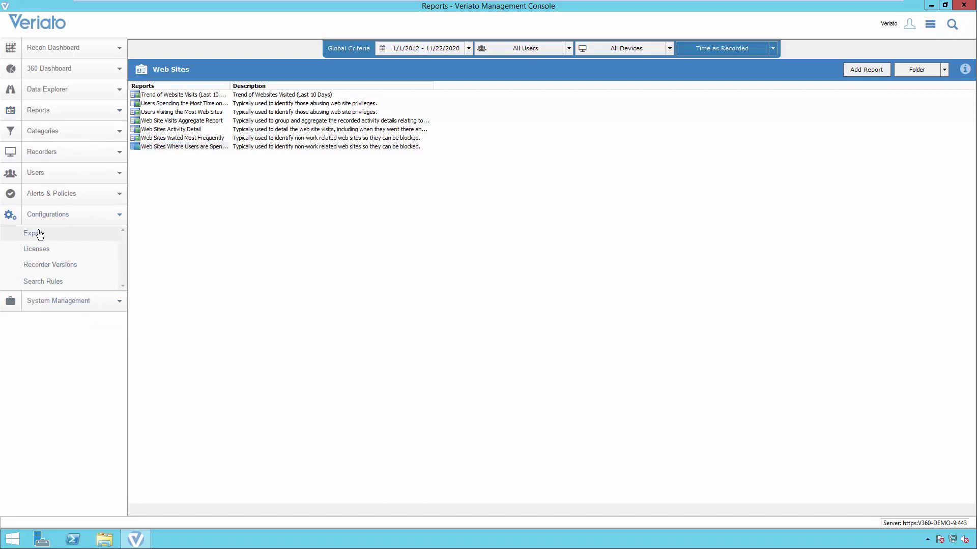
{"action": "left_click", "coordinate": [54, 235]}
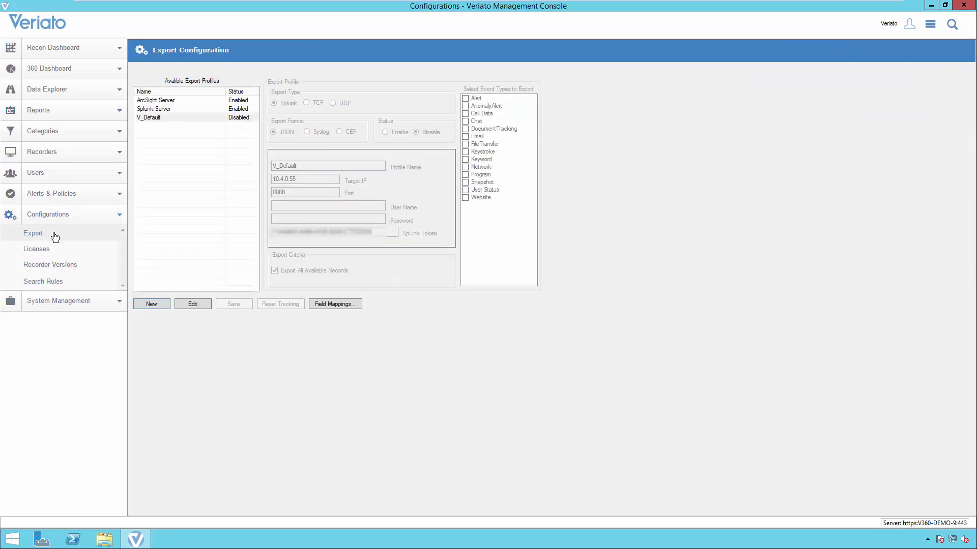
{"action": "left_click", "coordinate": [162, 109]}
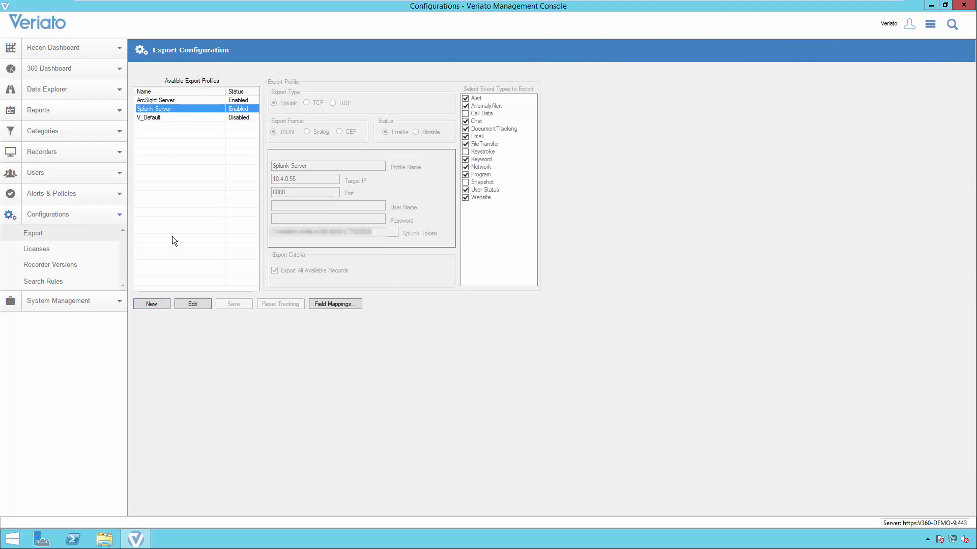
{"action": "left_click", "coordinate": [197, 302]}
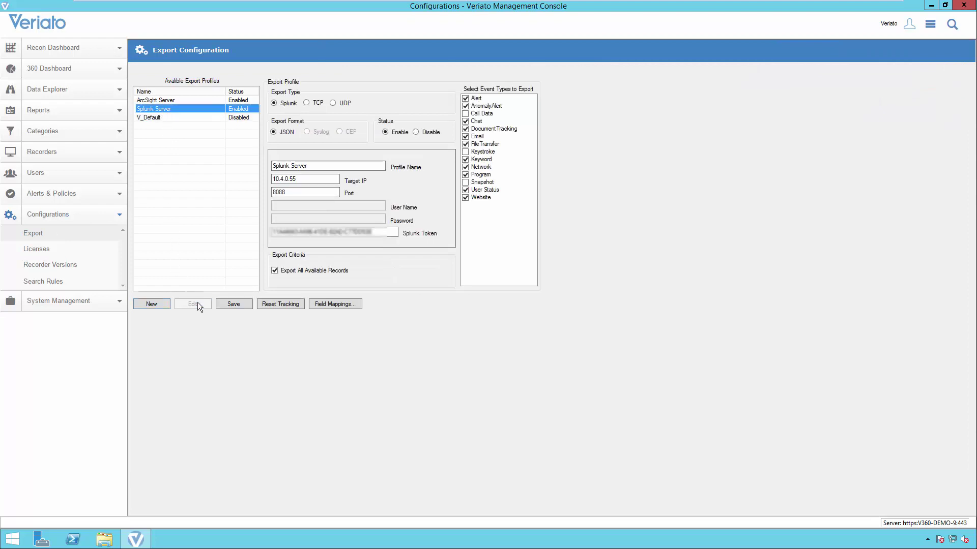